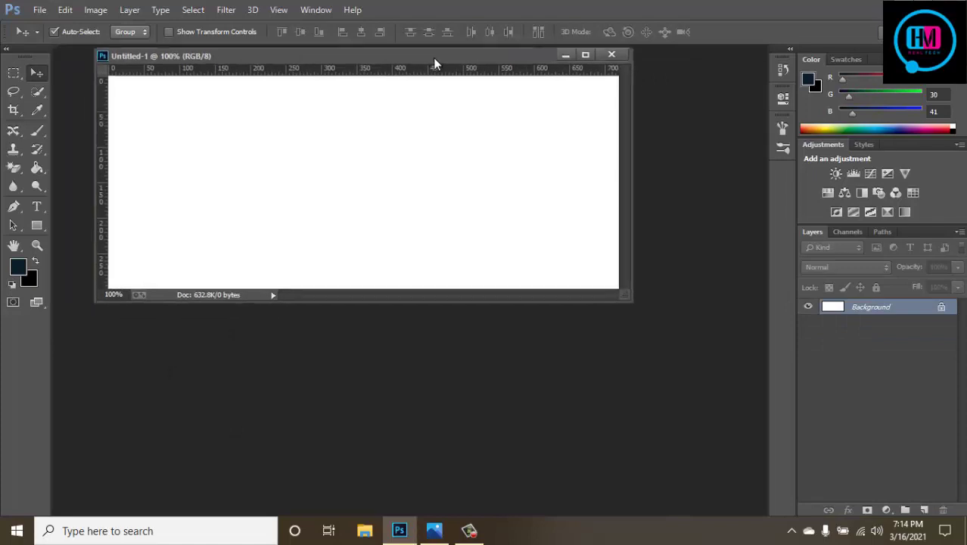
- Draw a full-height navy rectangle about 299 × 301 px on the canvas and give it a red stroke
click(36, 225)
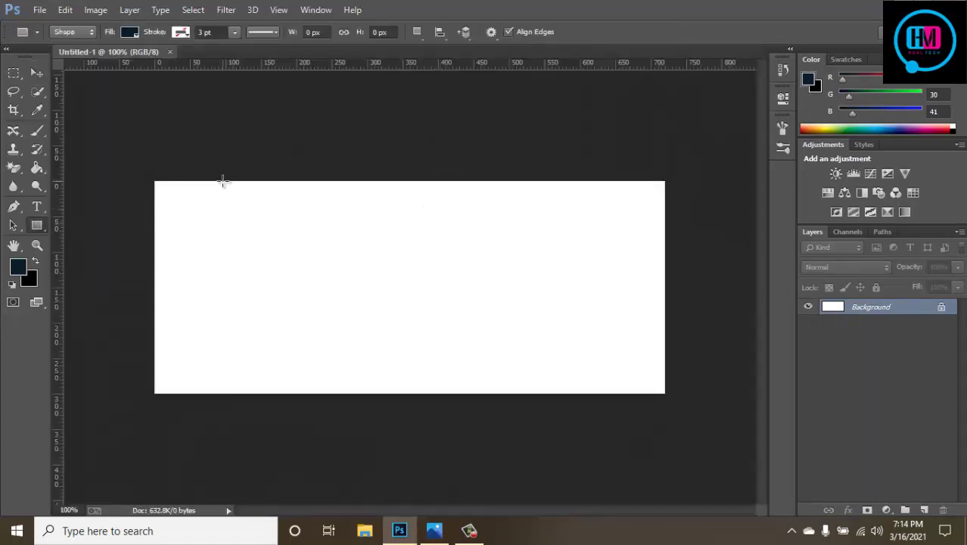
drag(222, 181, 434, 394)
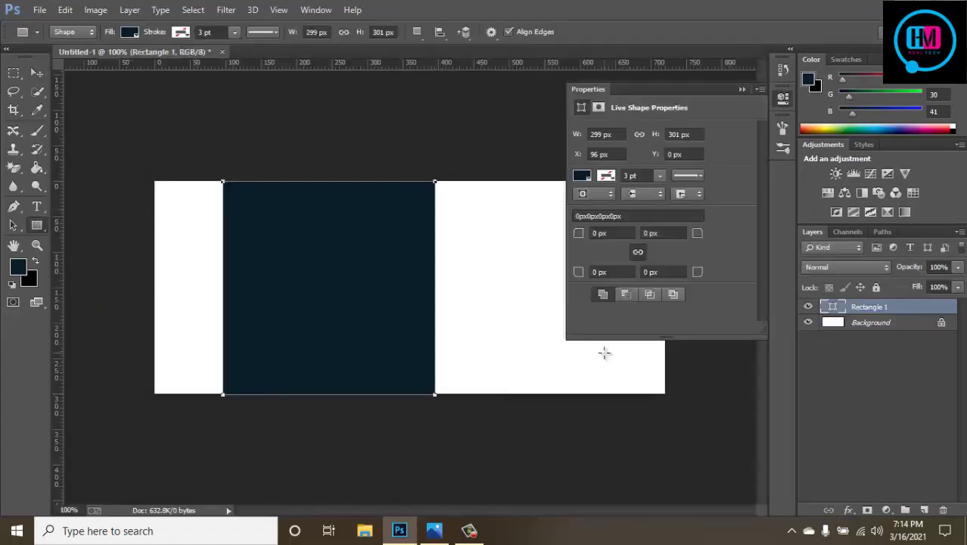
click(606, 176)
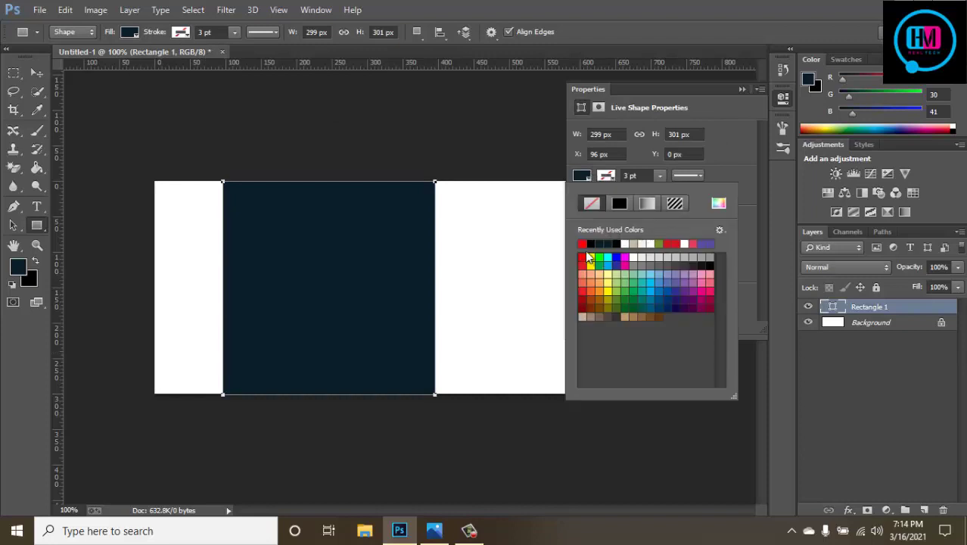
click(584, 258)
- Set the rectangle's stroke width to 15 pt and collapse the shape properties
click(205, 32)
click(206, 32)
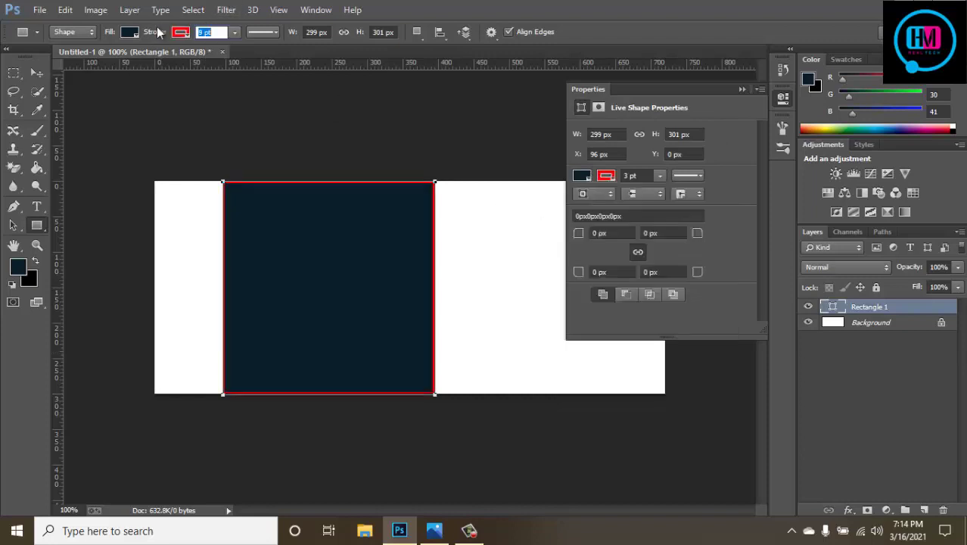
key(Up)
key(Return)
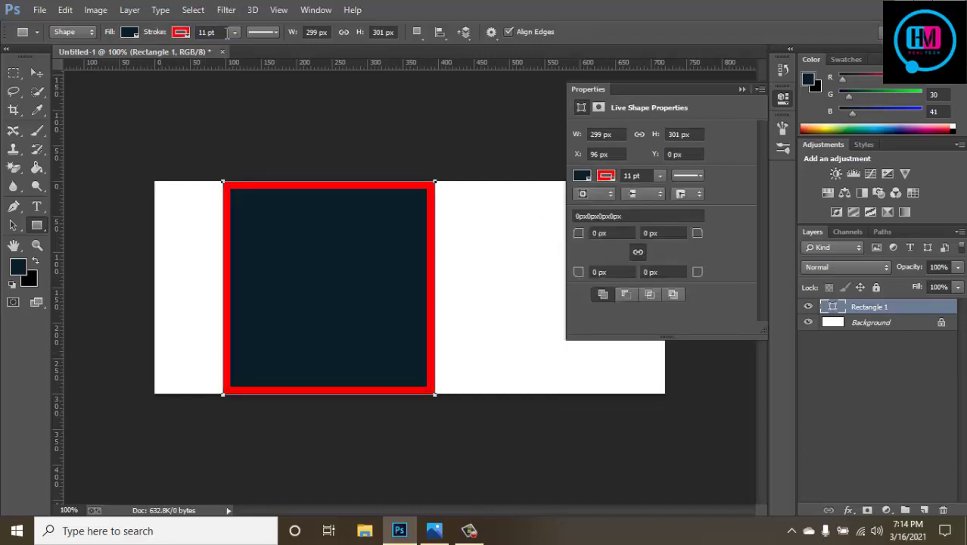
drag(226, 32, 159, 31)
text(15)
key(Return)
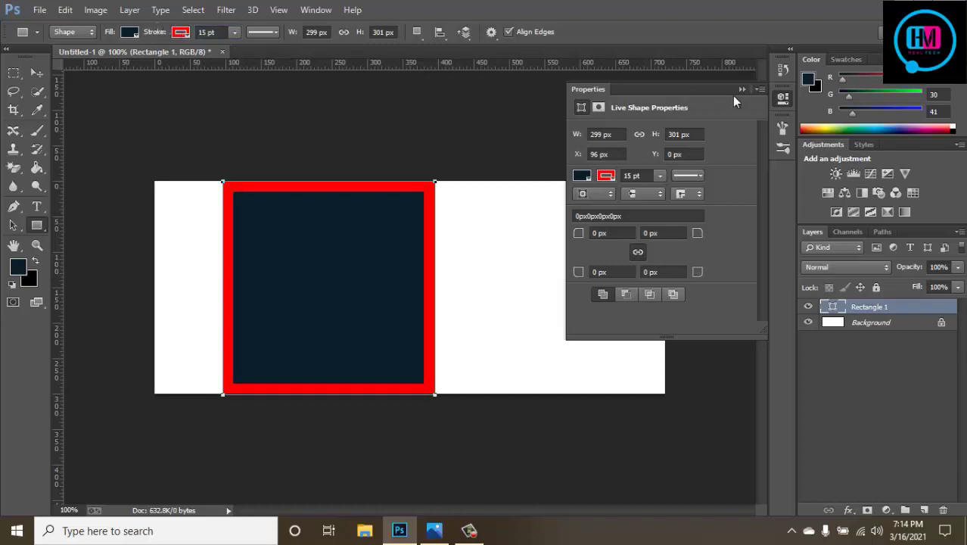
click(741, 89)
- Scale the rectangle to about 118% and skew it into a right-leaning parallelogram that runs past the canvas's left edge
click(32, 71)
key(ctrl+t)
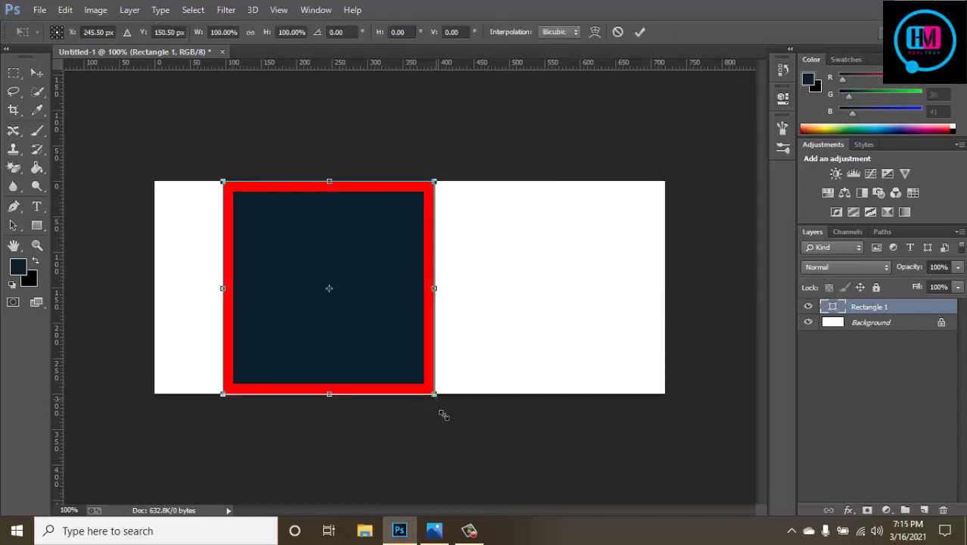
drag(444, 415, 454, 430)
right_click(298, 196)
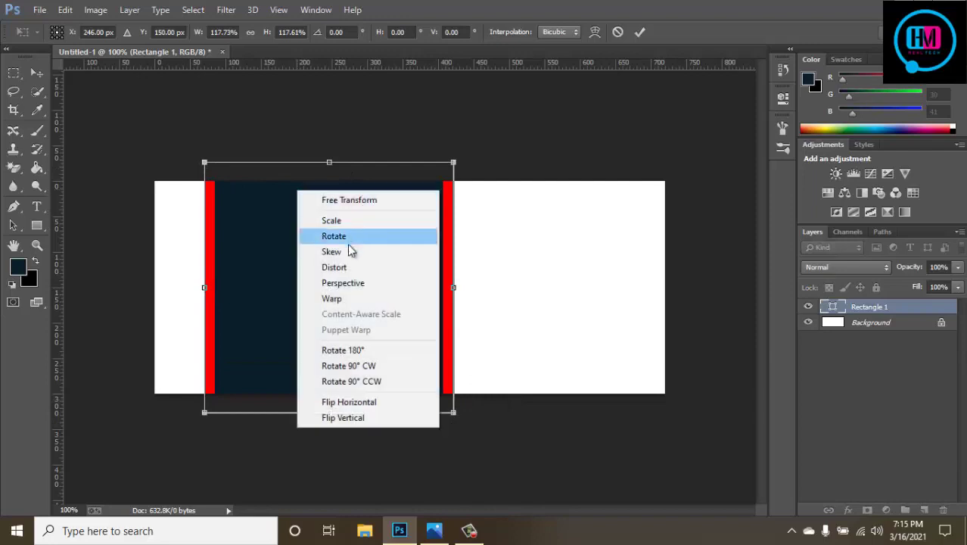
click(337, 253)
drag(329, 162, 440, 178)
drag(438, 245, 344, 249)
click(641, 32)
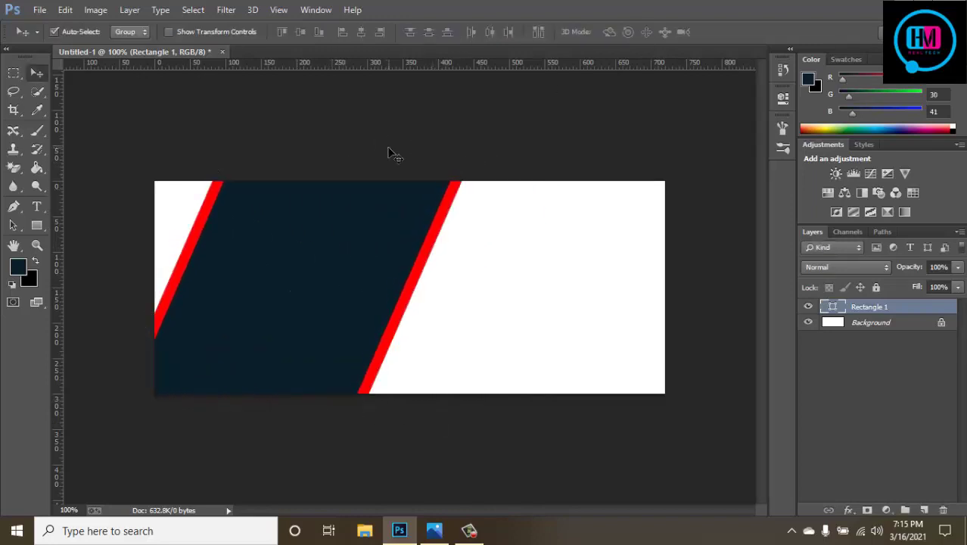
- Trace a triangular Pen path around the white area in the canvas's upper-left corner, along the red border
click(389, 151)
key(p)
scroll(210, 258, up, 4)
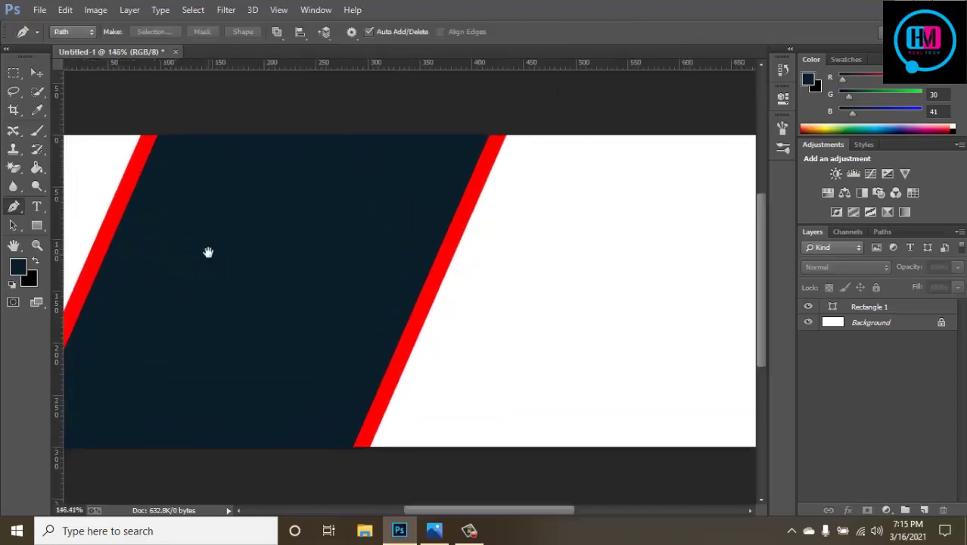
drag(165, 214, 354, 254)
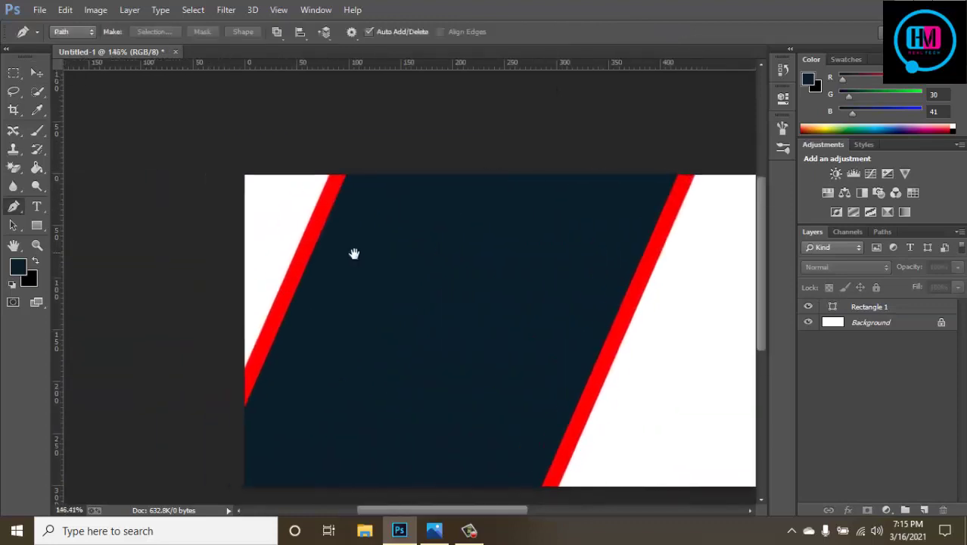
click(329, 175)
click(245, 368)
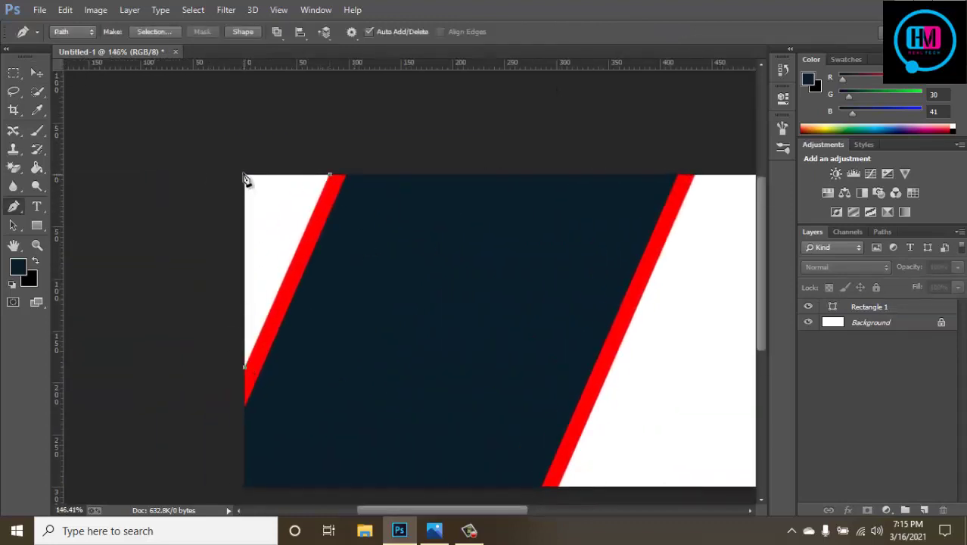
click(244, 173)
- Switch the Pen tool to Shape mode and load the triangular work path as a selection
click(73, 31)
click(70, 49)
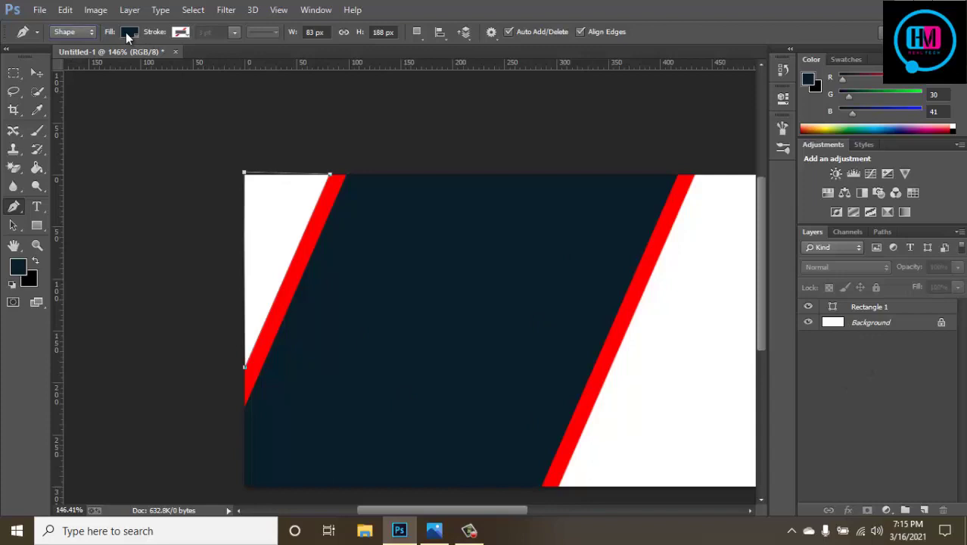
key(Escape)
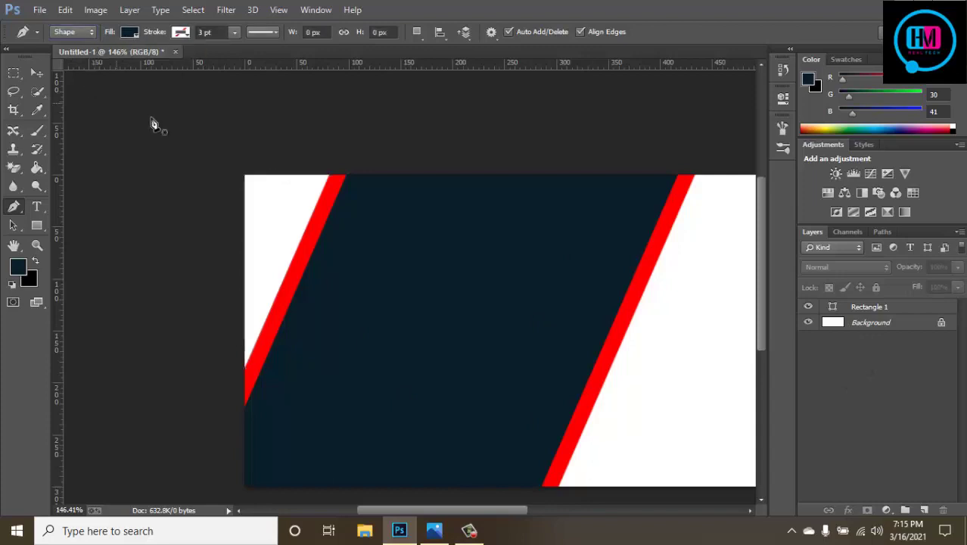
click(881, 233)
ctrl+click(810, 245)
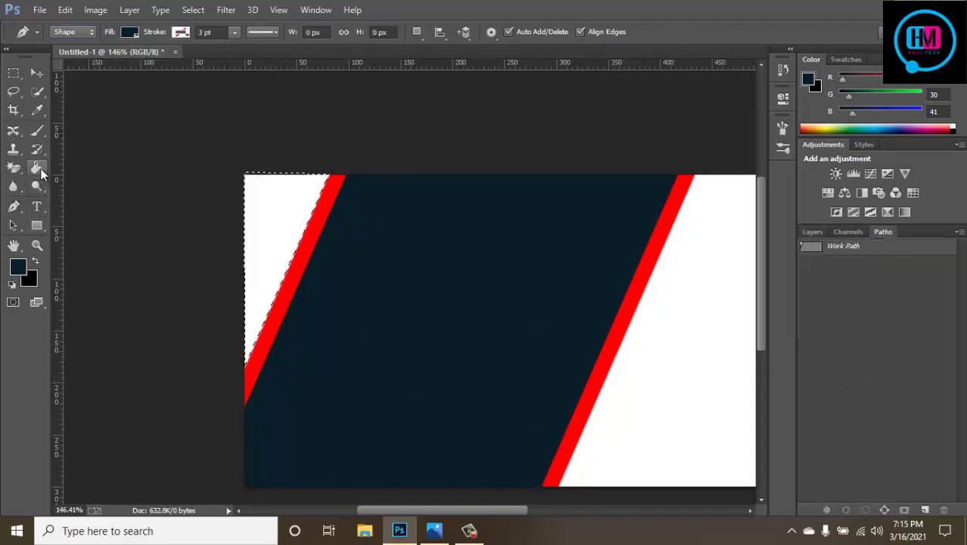
- Choose the Paint Bucket and set the foreground color to a red slightly darker than the parallelogram's border
click(40, 168)
click(18, 266)
click(314, 237)
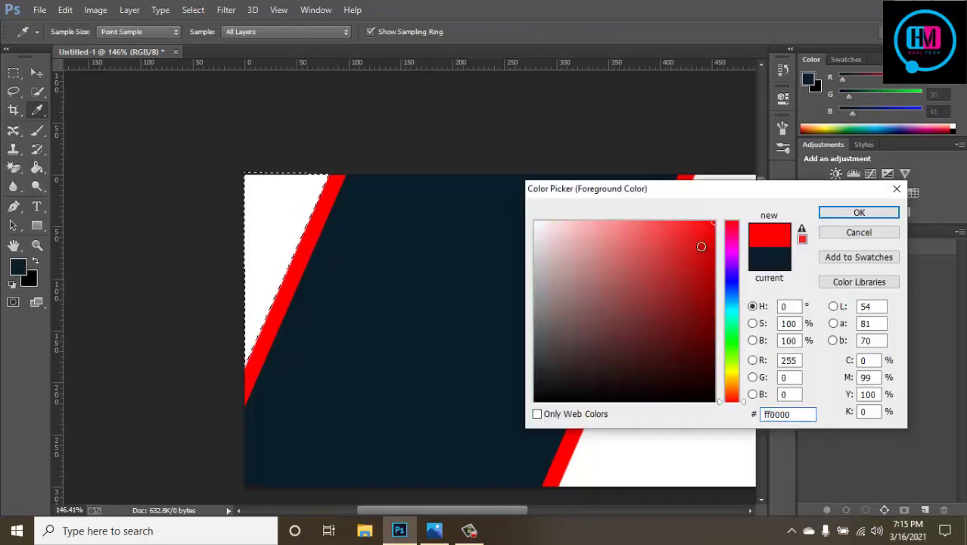
click(314, 189)
click(859, 213)
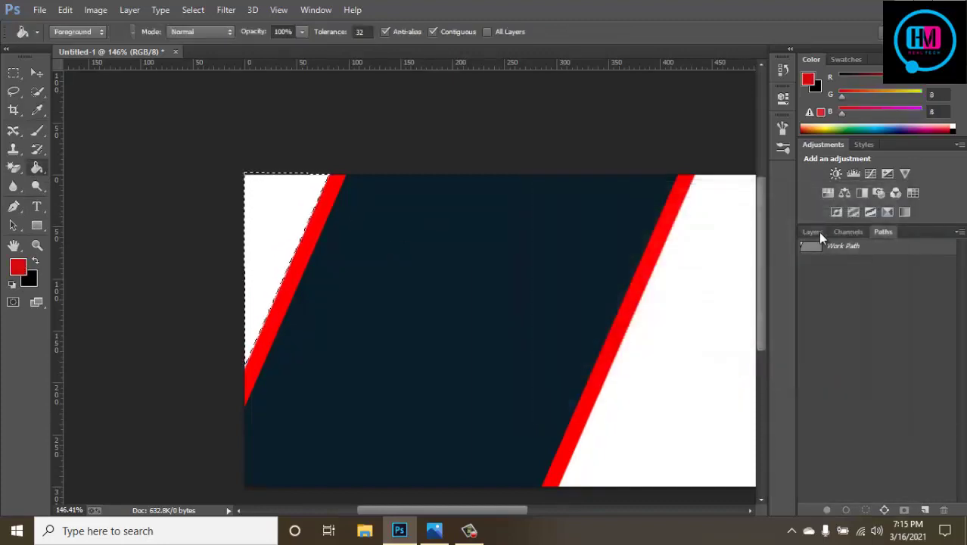
- Add a new layer above Rectangle 1, fill the triangular selection with the darker red, and deselect
click(813, 233)
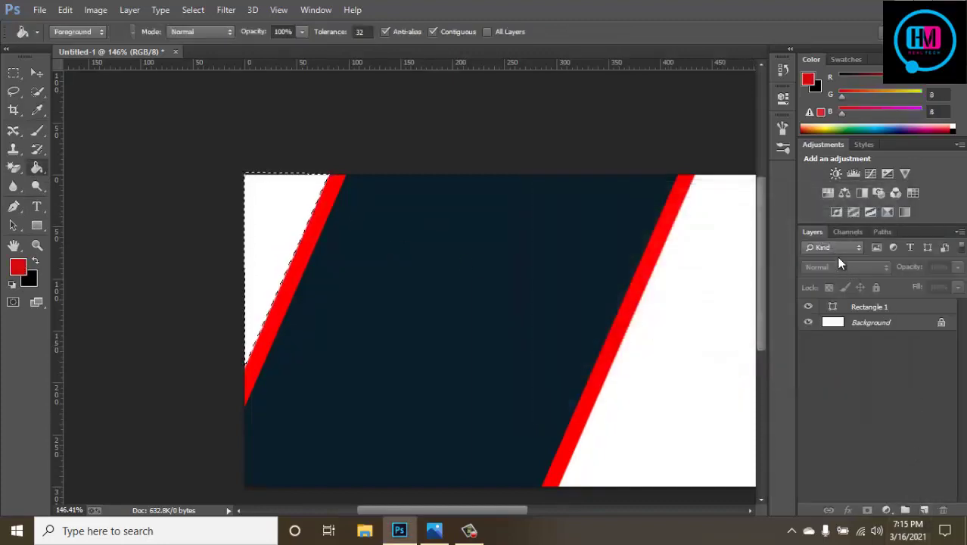
click(870, 306)
click(923, 510)
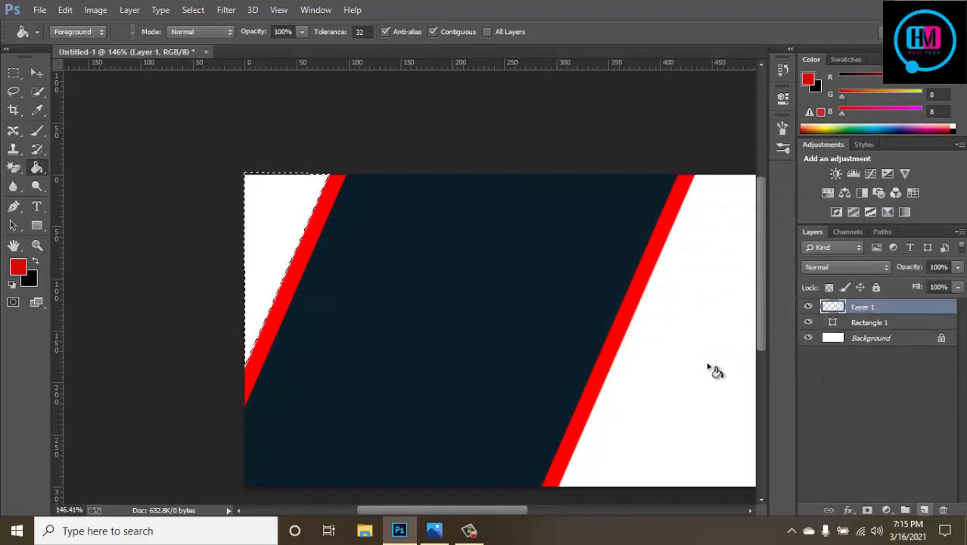
click(296, 230)
key(v)
key(ctrl+d)
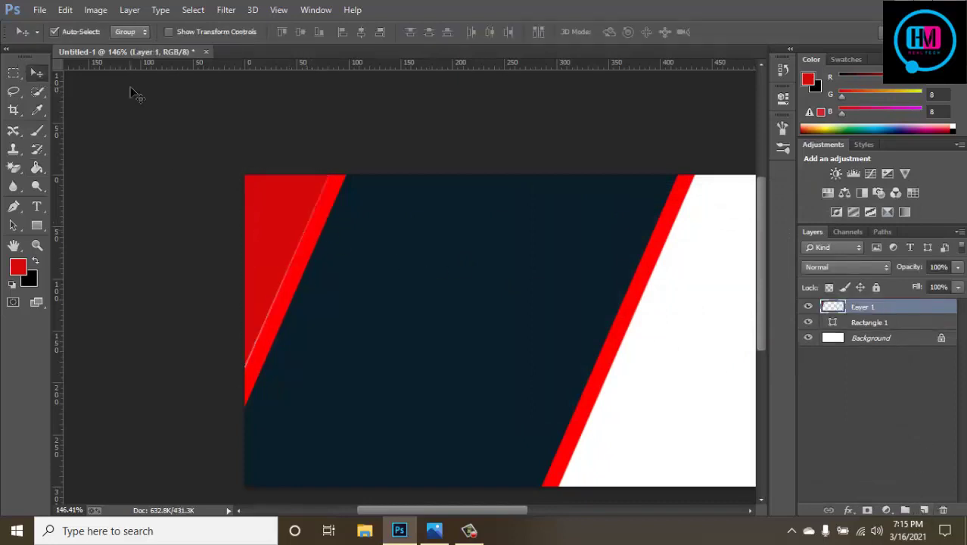
- Distort the red triangle by pulling its lower-left and upper-right corners outward to cover the thin gap beside the border
scroll(258, 268, up, 3)
key(ctrl+t)
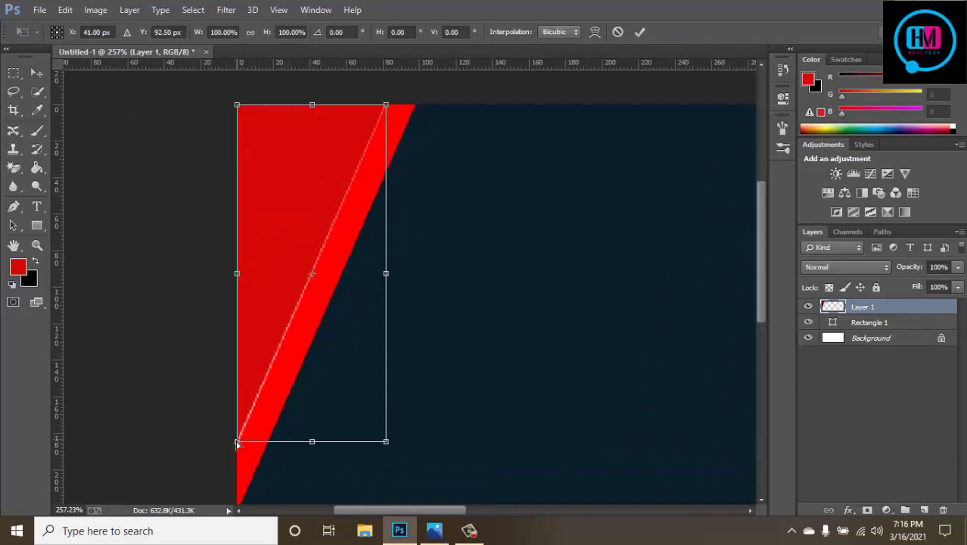
drag(237, 443, 232, 463)
drag(387, 103, 387, 102)
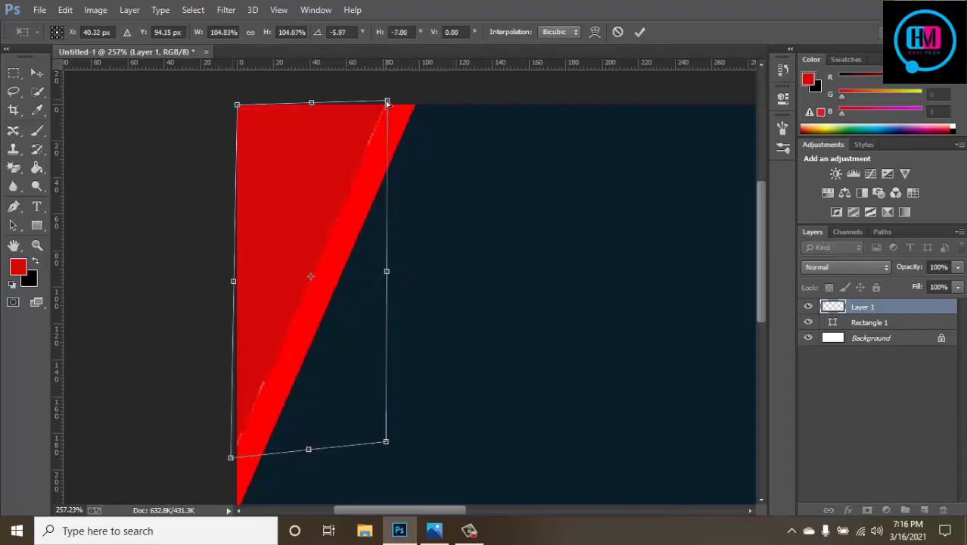
click(639, 32)
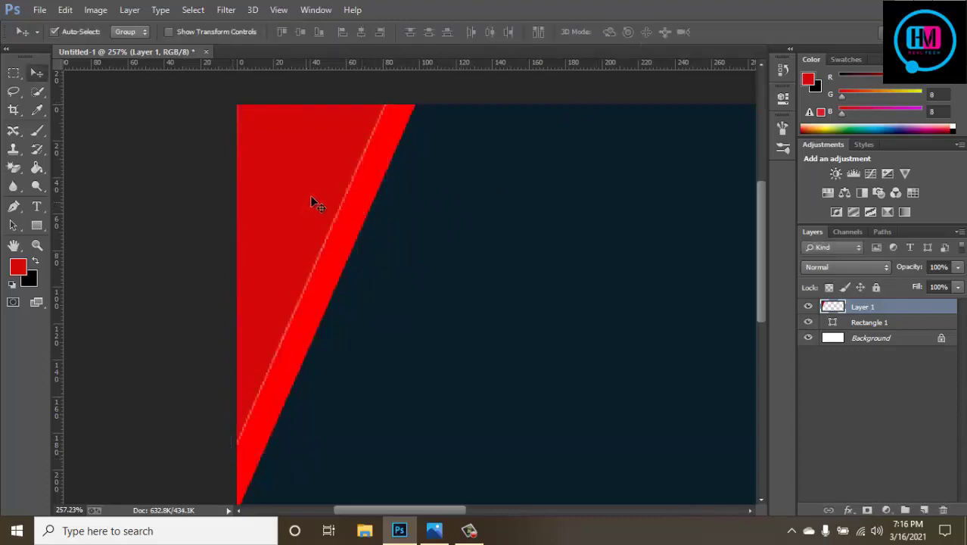
- Move Layer 1 below Rectangle 1 and toggle its visibility off and on to check the triangle
scroll(477, 237, down, 1)
click(897, 321)
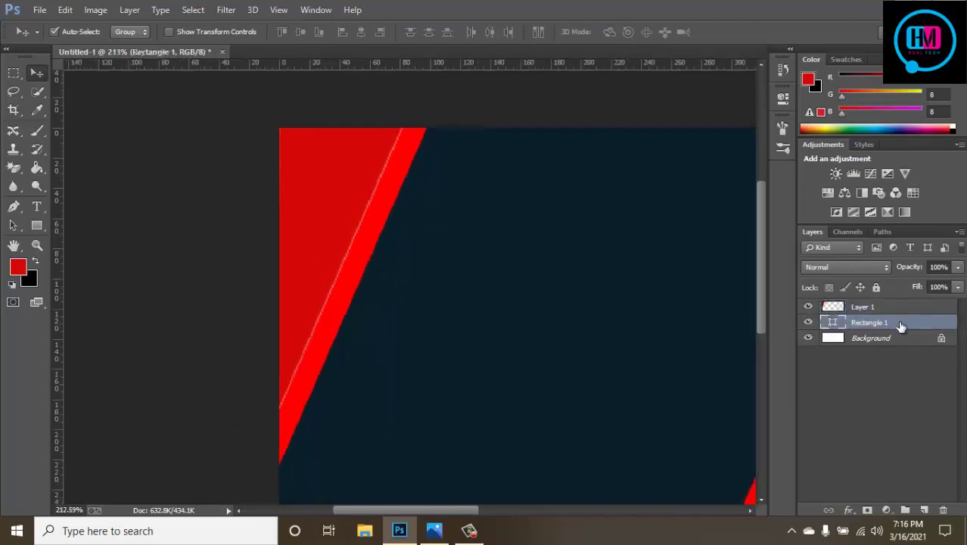
drag(888, 311, 890, 330)
click(808, 323)
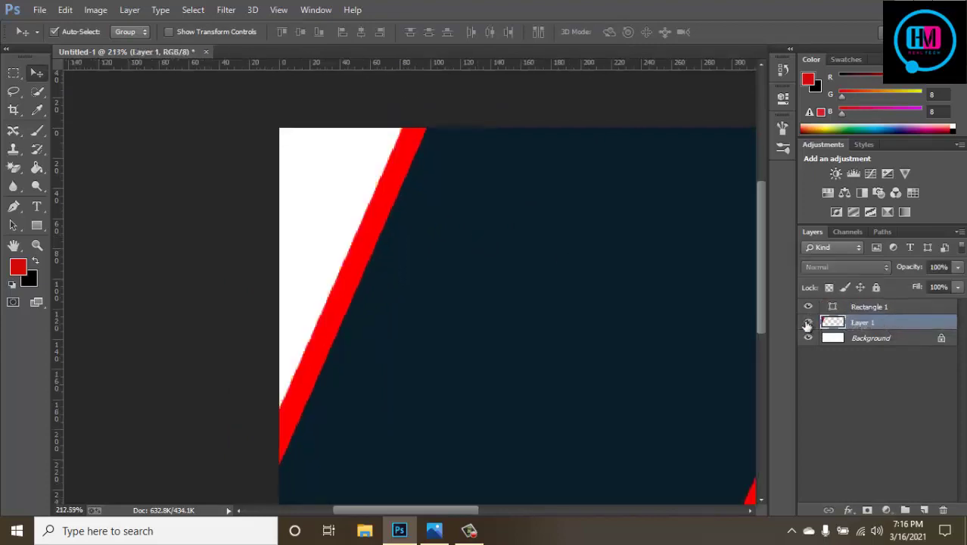
click(807, 323)
- Slightly enlarge the red triangle from its lower-left corner and toggle its layer off and on to compare
key(ctrl+t)
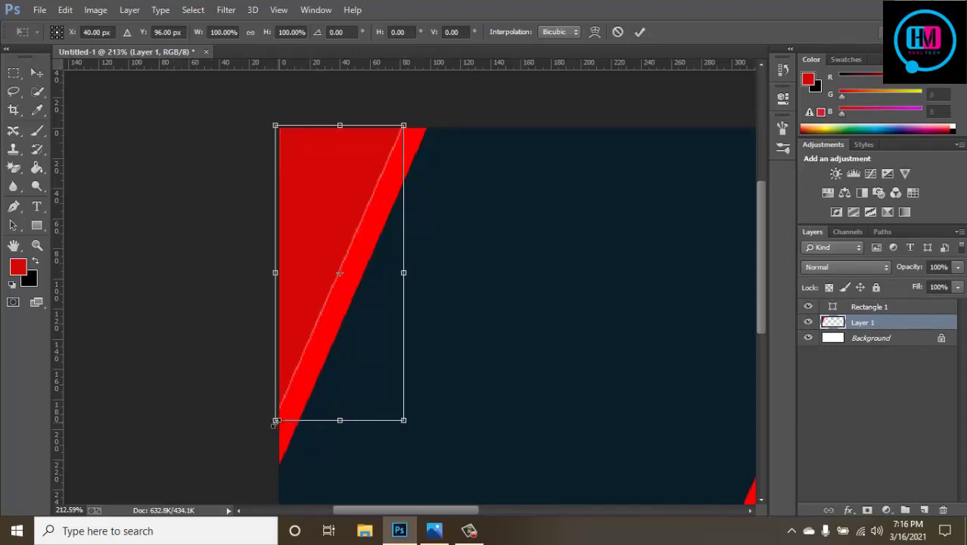
drag(274, 422, 271, 427)
click(640, 33)
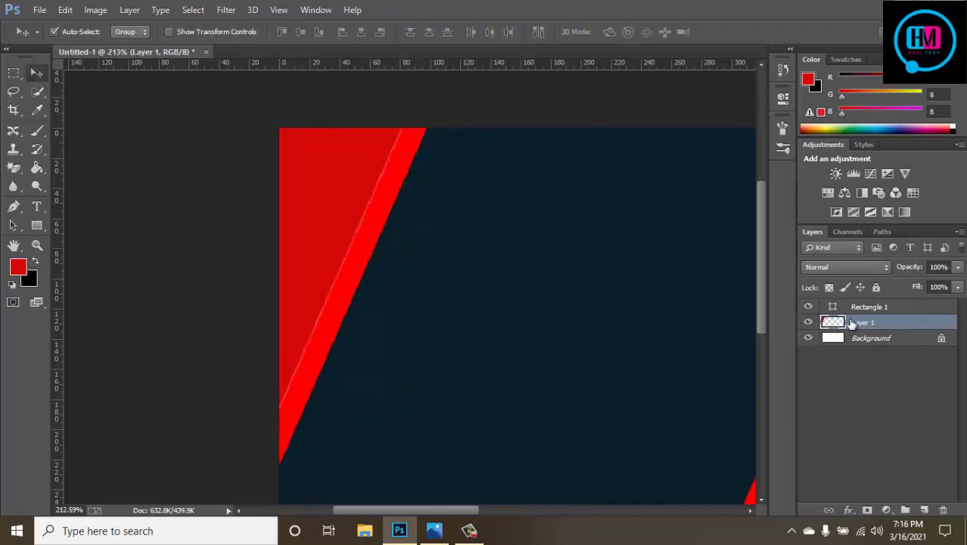
click(808, 323)
click(808, 323)
- Add a new top layer and draw a red rectangle about 383 × 80 px in the canvas's lower-right corner
click(870, 308)
key(ctrl+0)
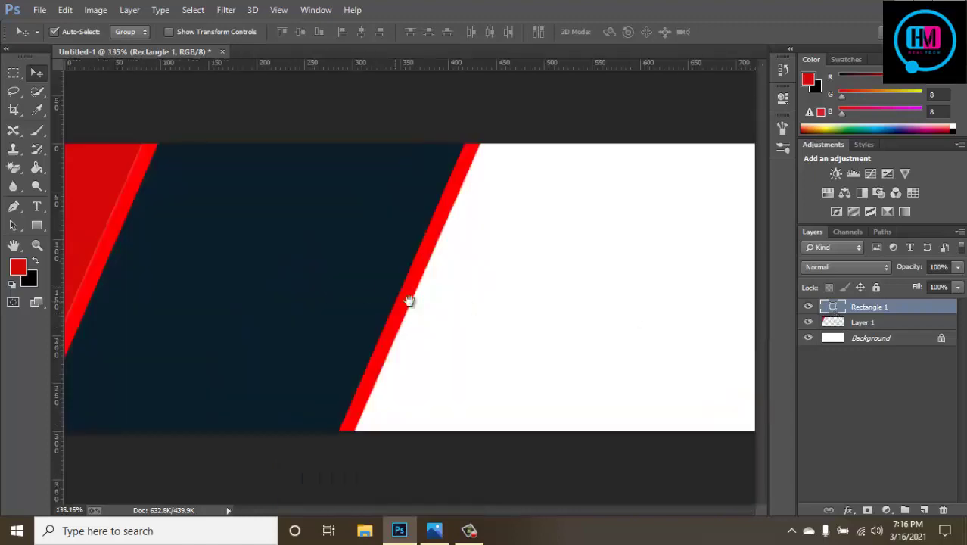
scroll(367, 328, down, 2)
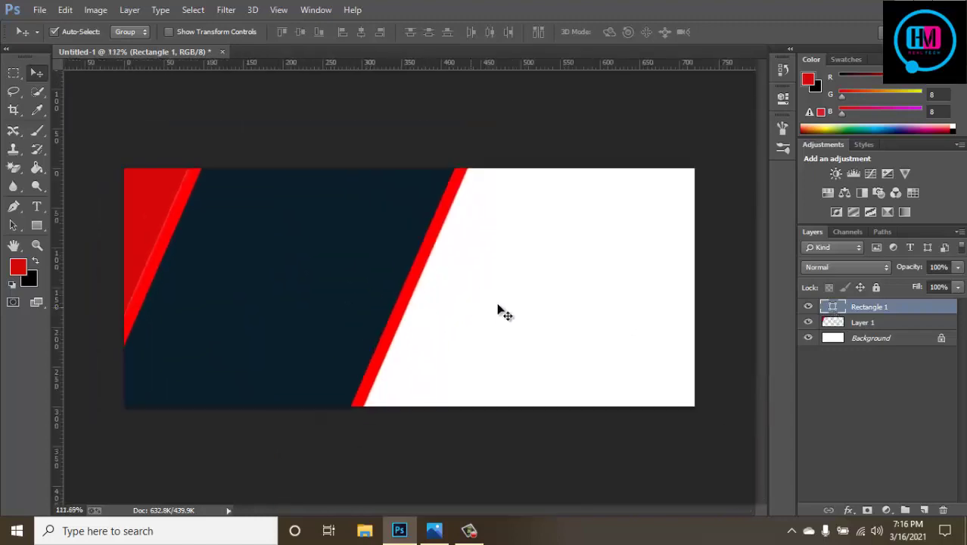
click(896, 409)
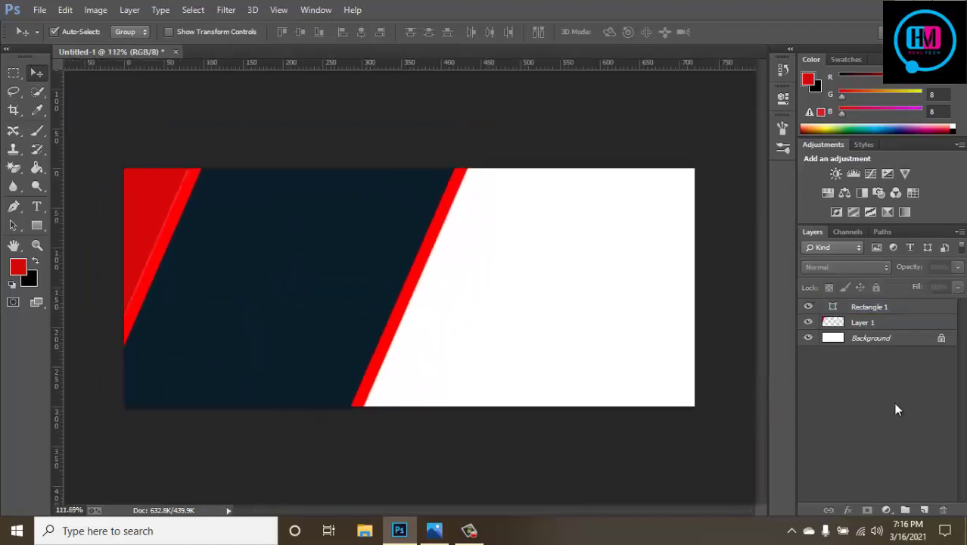
click(924, 510)
click(34, 226)
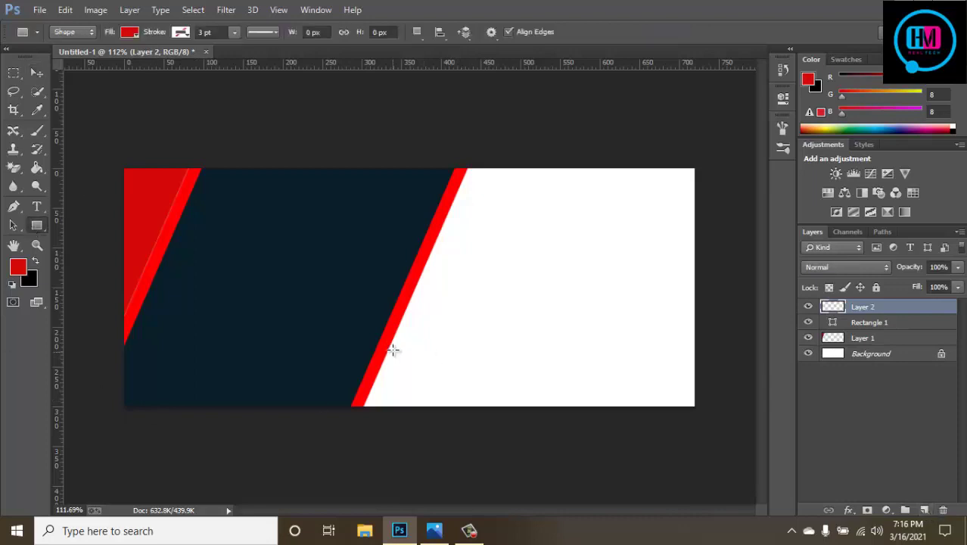
drag(392, 344, 693, 406)
click(589, 176)
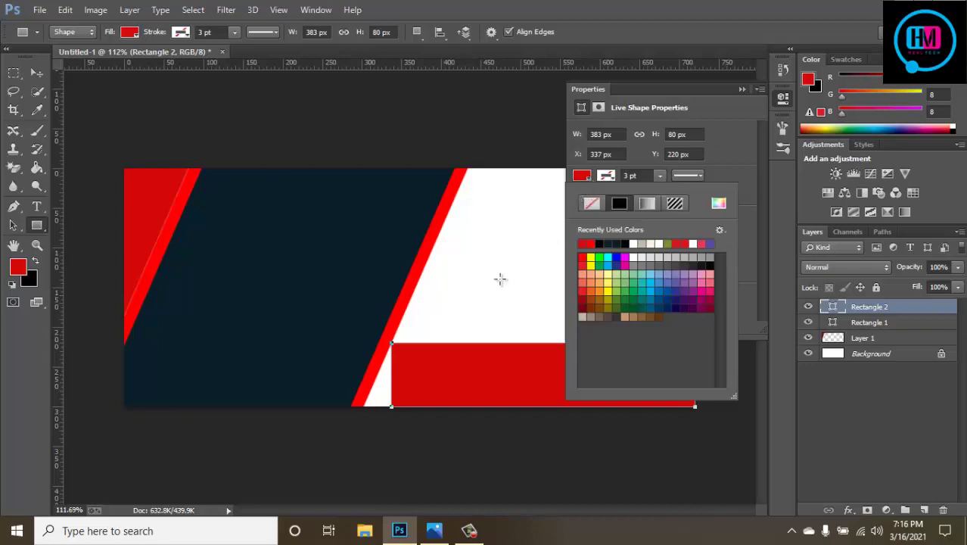
click(586, 180)
click(584, 178)
click(581, 180)
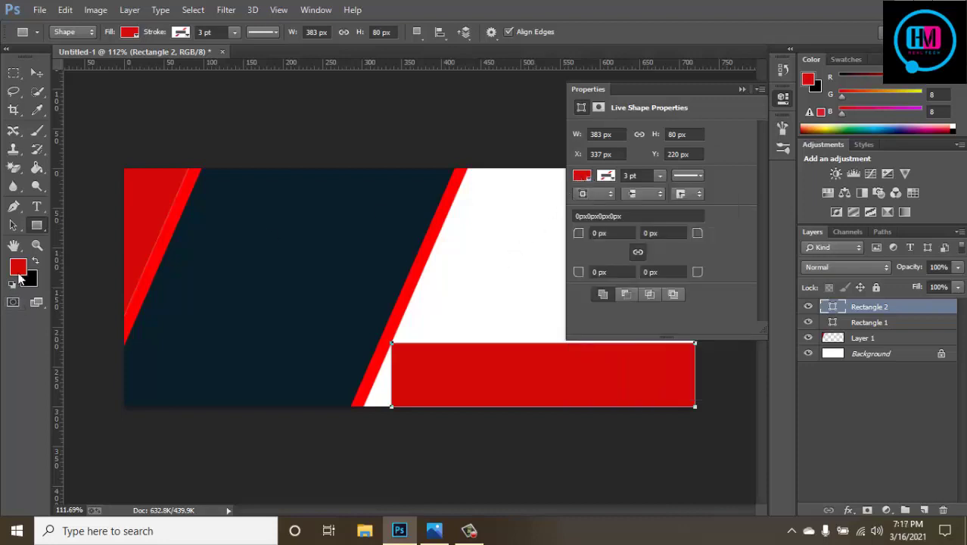
- Set the foreground color to a dark blue slightly lighter than the parallelogram's navy, with green 67 and blue 91
click(20, 274)
click(457, 267)
click(379, 304)
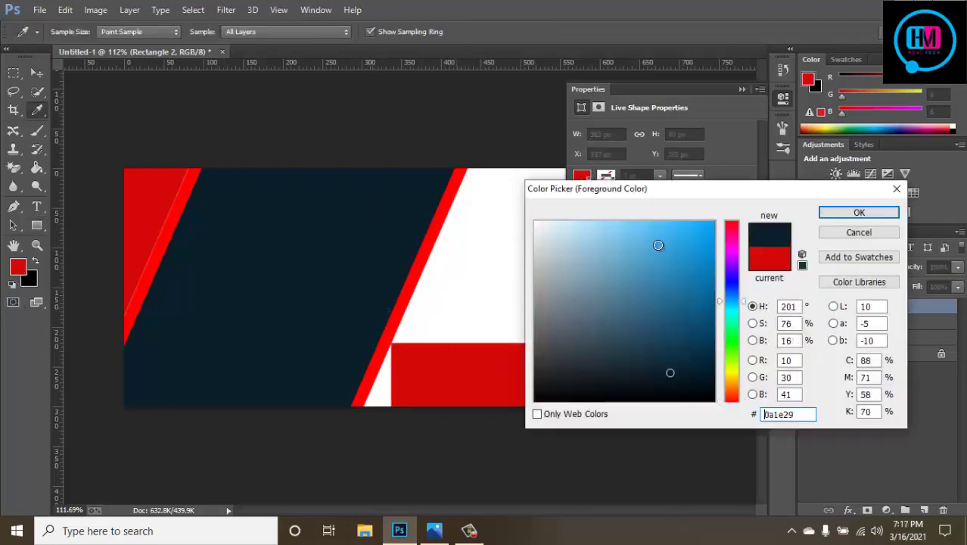
click(668, 338)
click(854, 213)
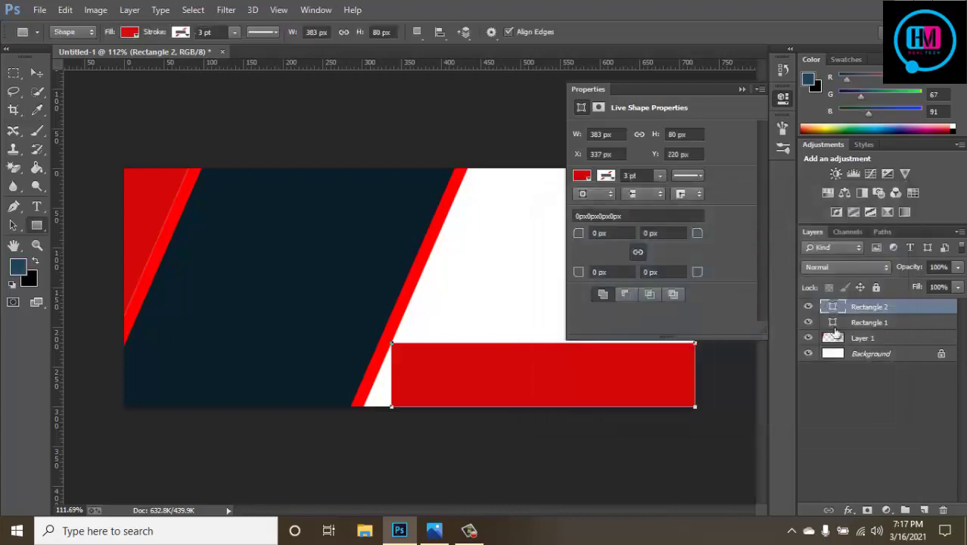
- Recolor the lower-right rectangle dark red and collapse its shape properties
double_click(833, 306)
drag(686, 260, 696, 303)
click(859, 215)
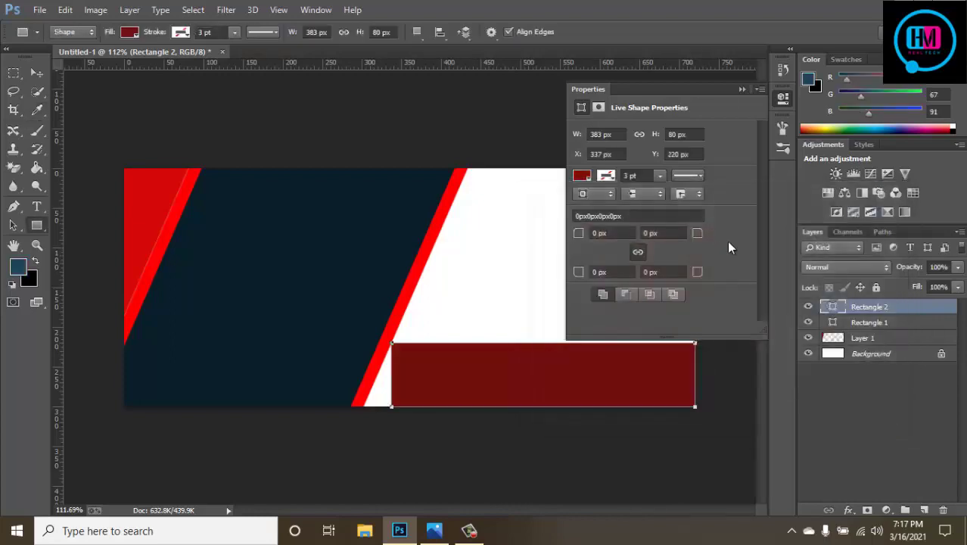
click(753, 91)
- Switch to Photos to compare the banner with the reference designs, and return to Photoshop
click(434, 530)
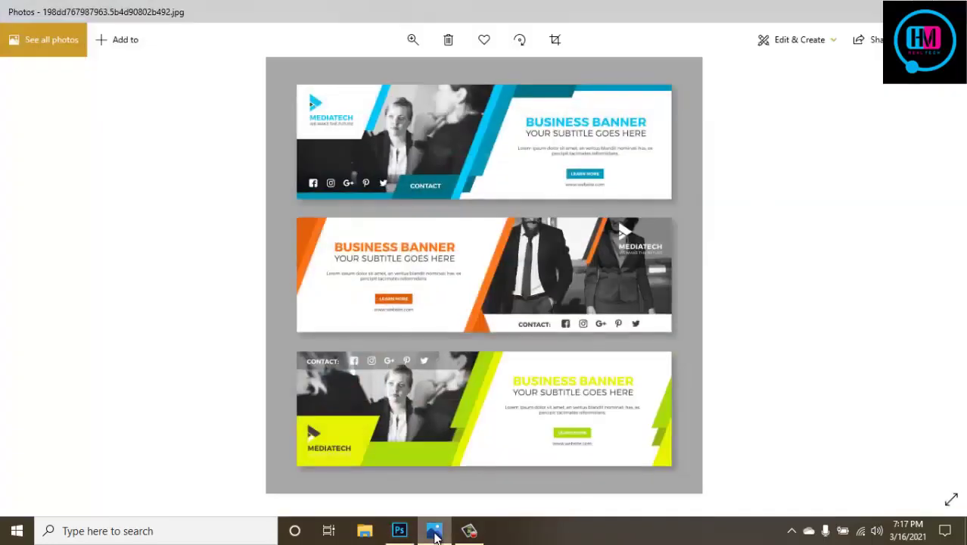
click(435, 534)
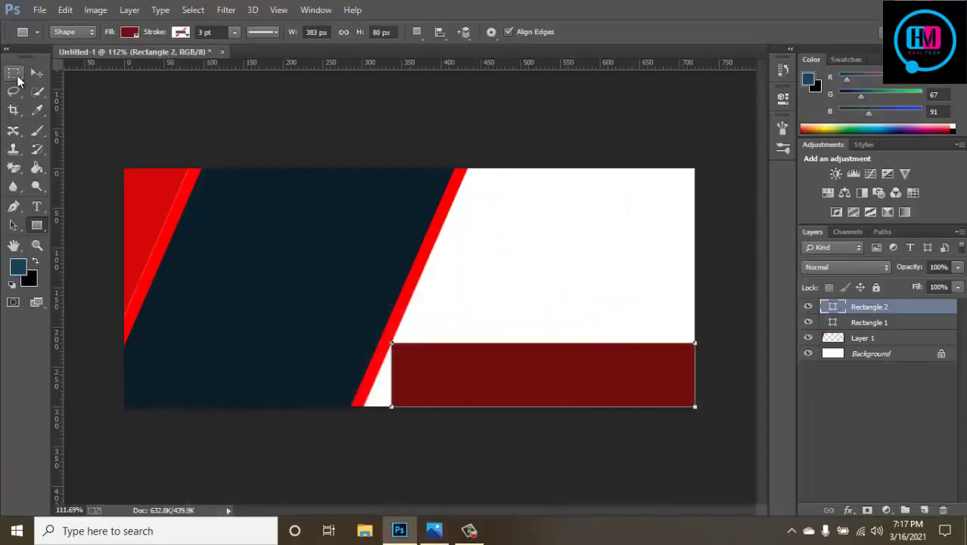
click(17, 77)
click(39, 78)
click(434, 530)
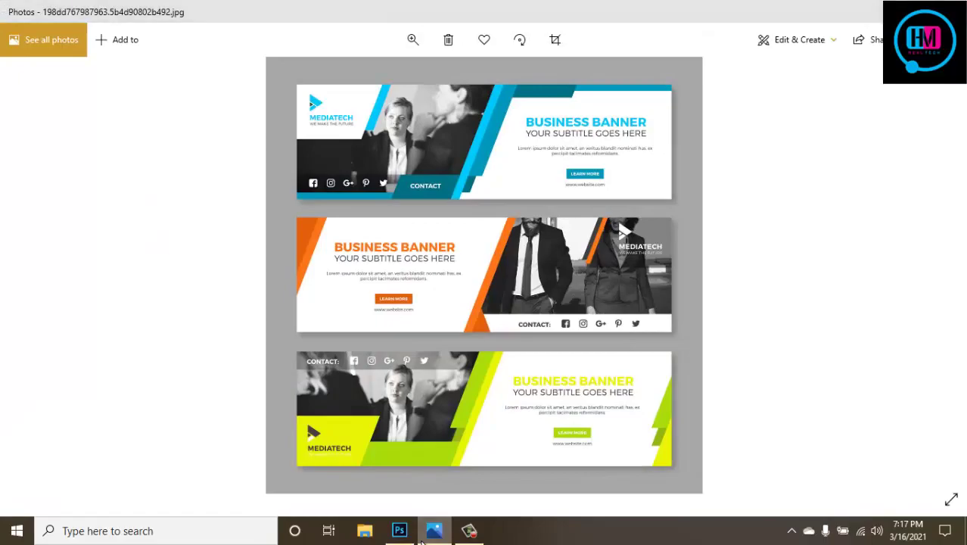
click(434, 530)
- On a new top layer, draw a triangle about 36 × 81 px with the Pen tool, filling the gap between the red border and dark red strip
scroll(465, 360, up, 2)
key(p)
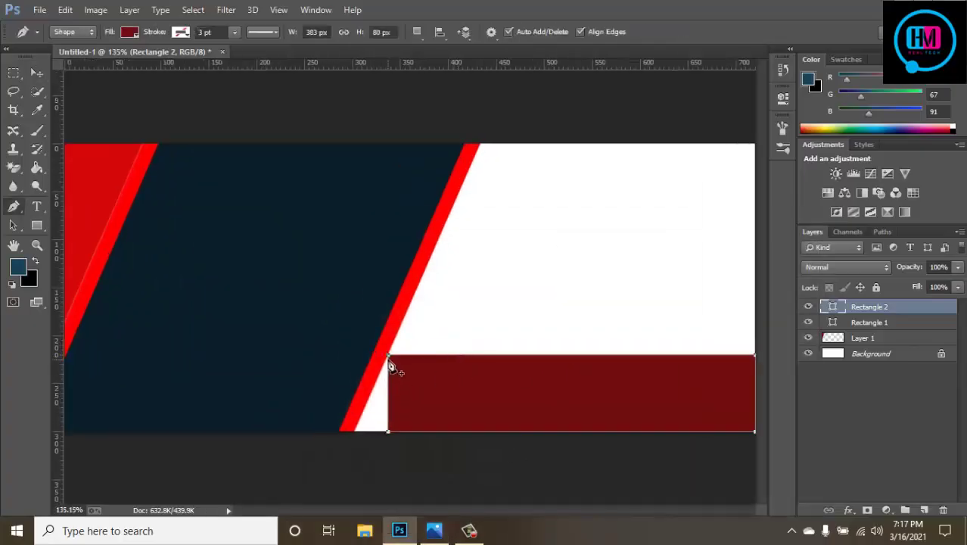
key(v)
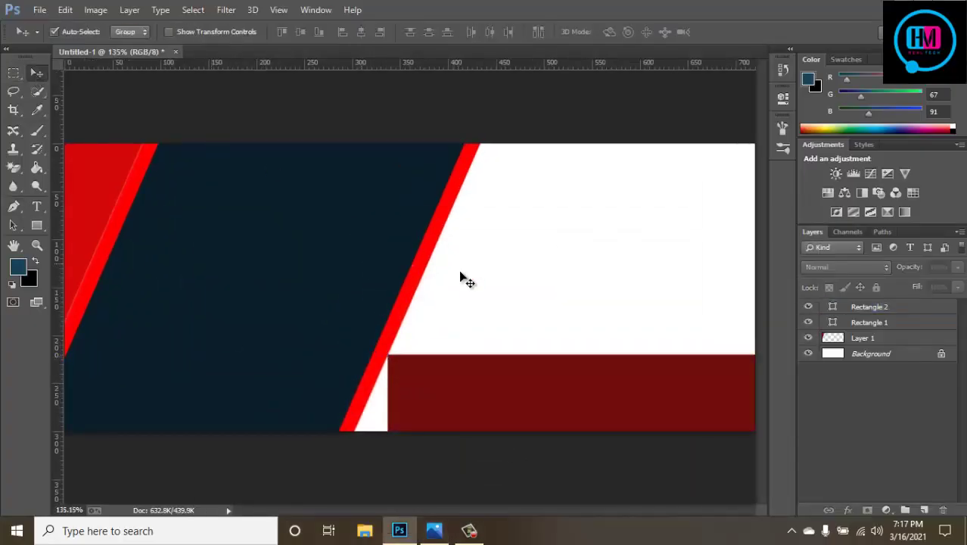
click(924, 509)
key(p)
click(388, 355)
click(390, 432)
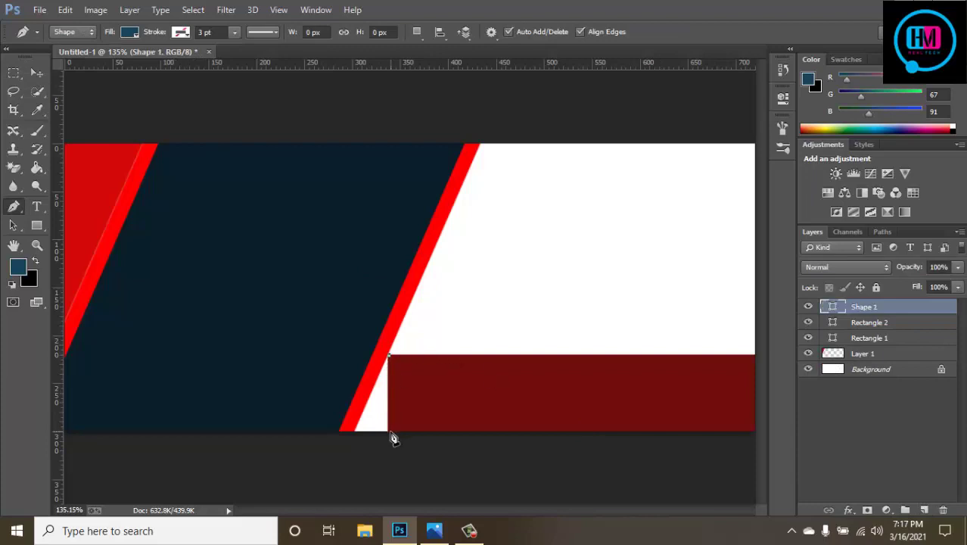
click(355, 432)
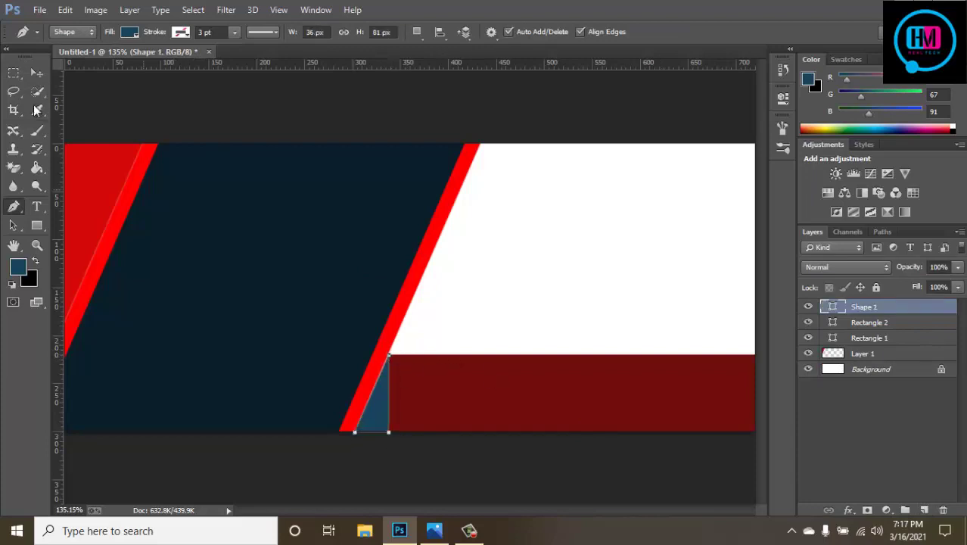
- Recolor the new triangle with the red sampled from the upper-left corner triangle
key(m)
double_click(833, 308)
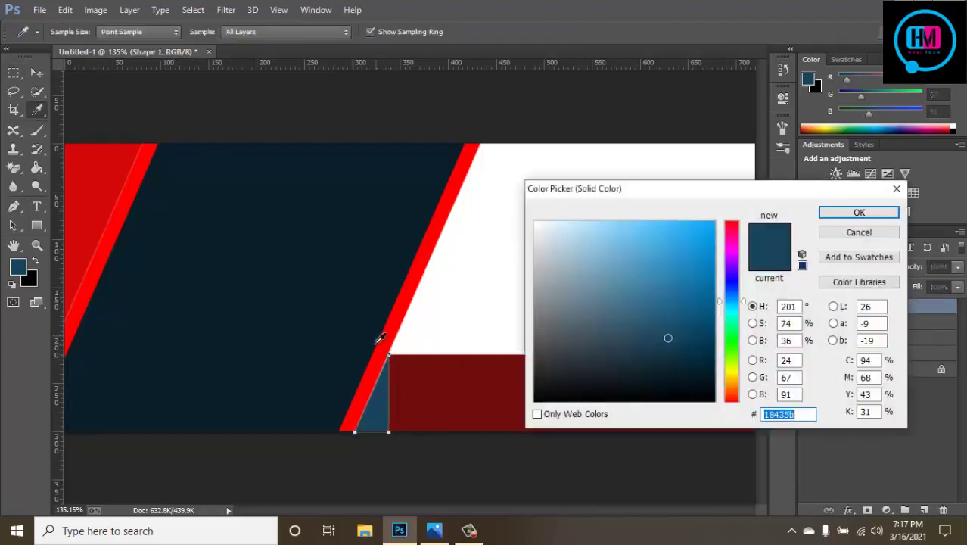
text(ff0000)
click(114, 184)
click(858, 212)
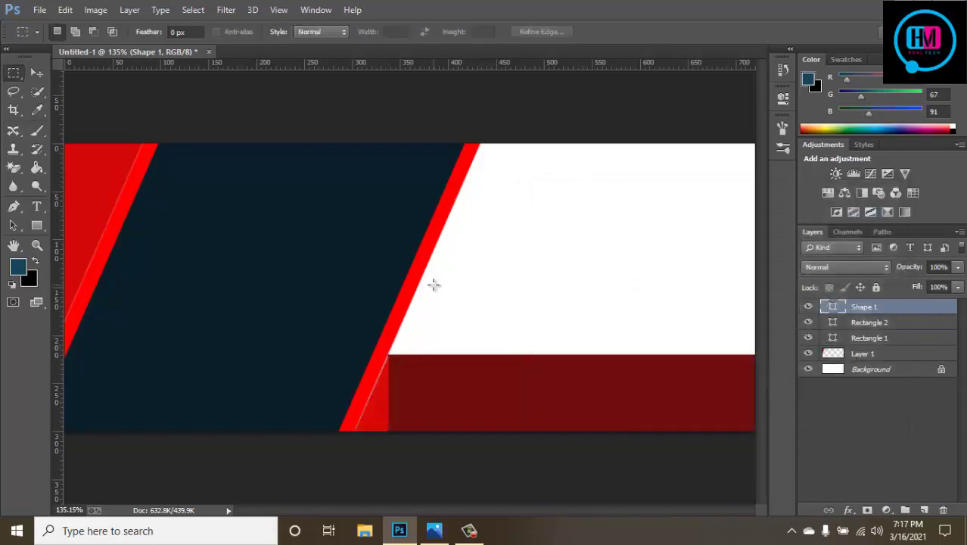
- Slightly enlarge the lower red triangle with Free Transform to close the thin gap along the slanted border
click(37, 74)
scroll(473, 319, down, 3)
scroll(472, 319, up, 6)
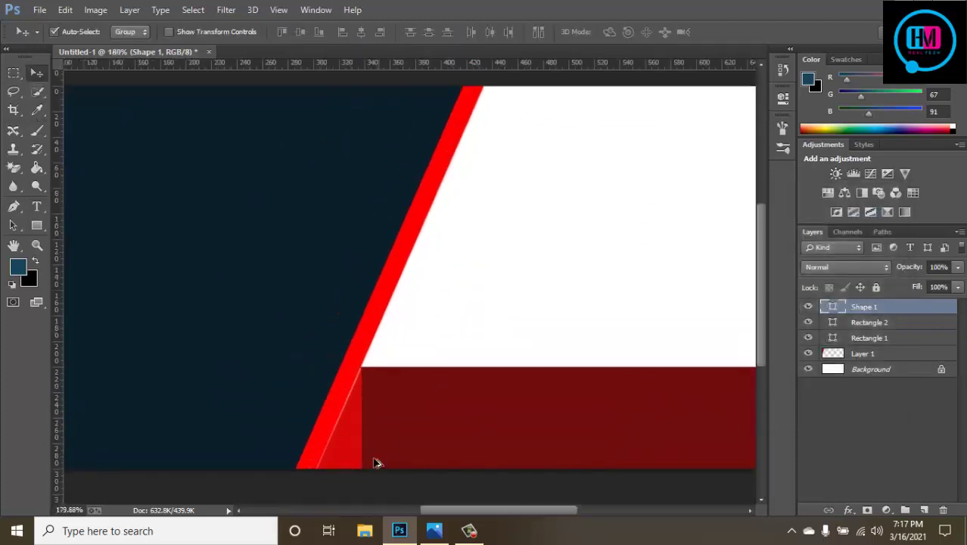
key(ctrl+t)
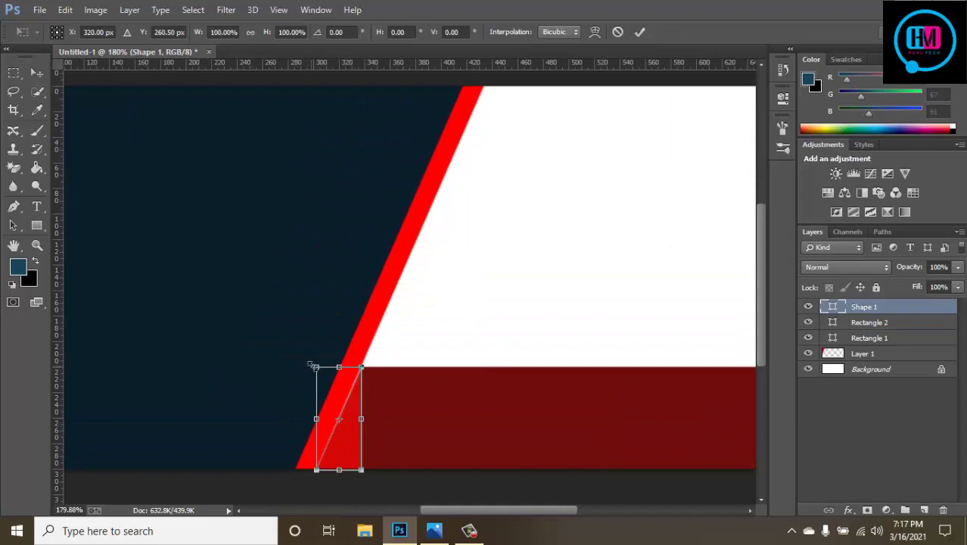
drag(313, 365, 313, 363)
click(639, 32)
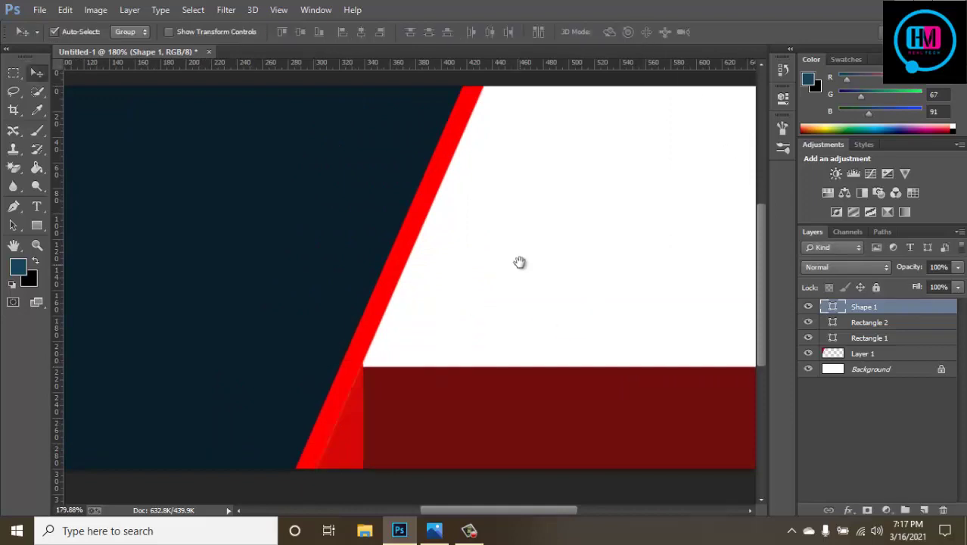
scroll(519, 261, down, 3)
- Deselect the dark red rectangle and add a new layer at the top for a Pen tool shape
click(554, 344)
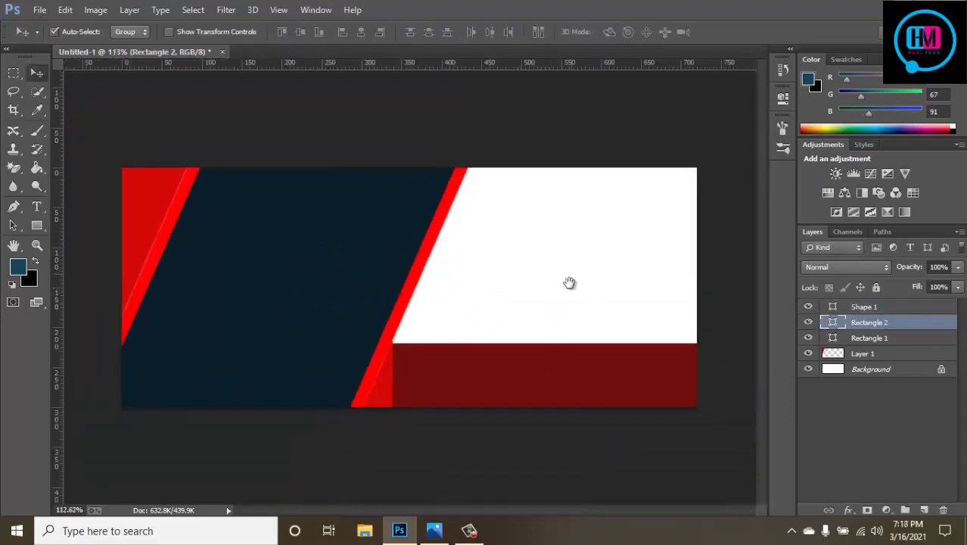
key(p)
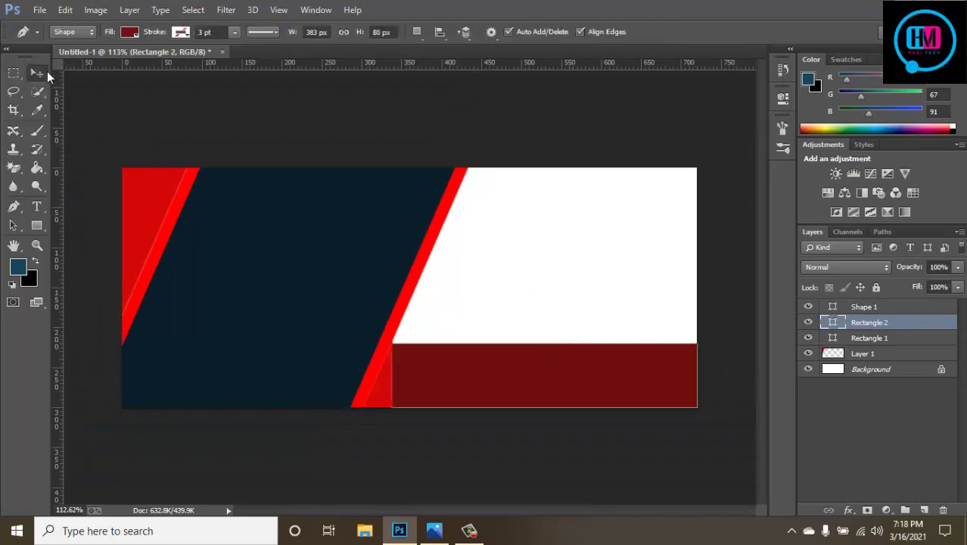
click(36, 72)
click(132, 114)
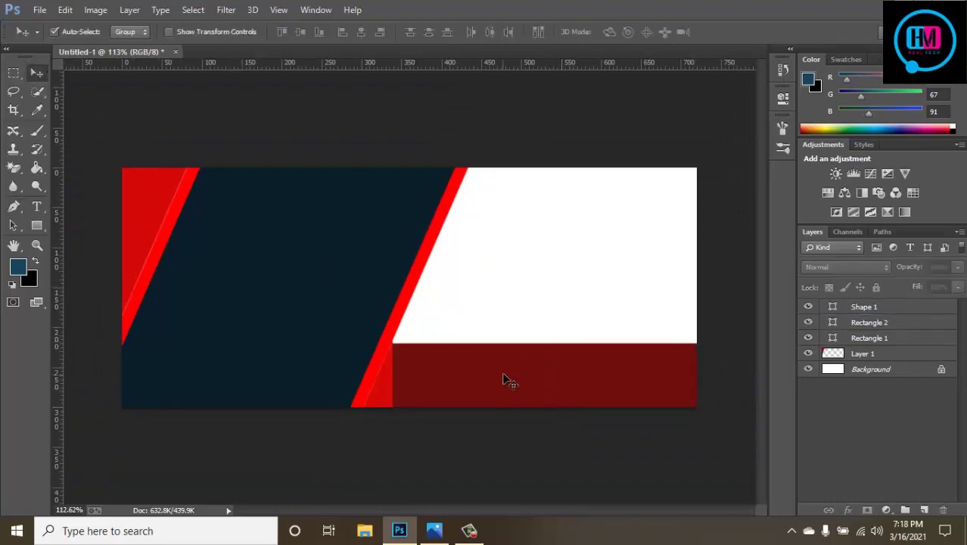
click(923, 509)
key(p)
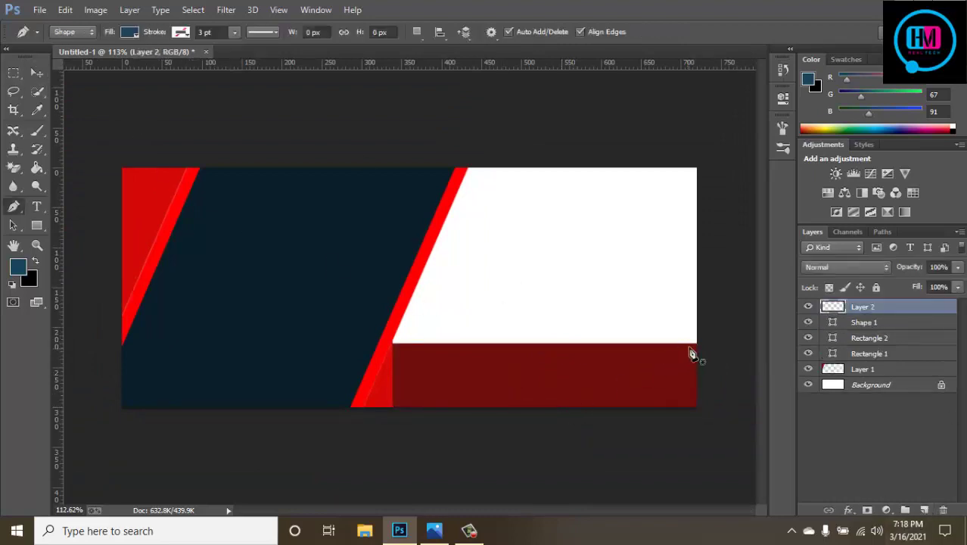
- Draw a dark blue four-sided shape about 388 × 222 px over the white area above the dark red strip, and deselect it
scroll(697, 349, up, 2)
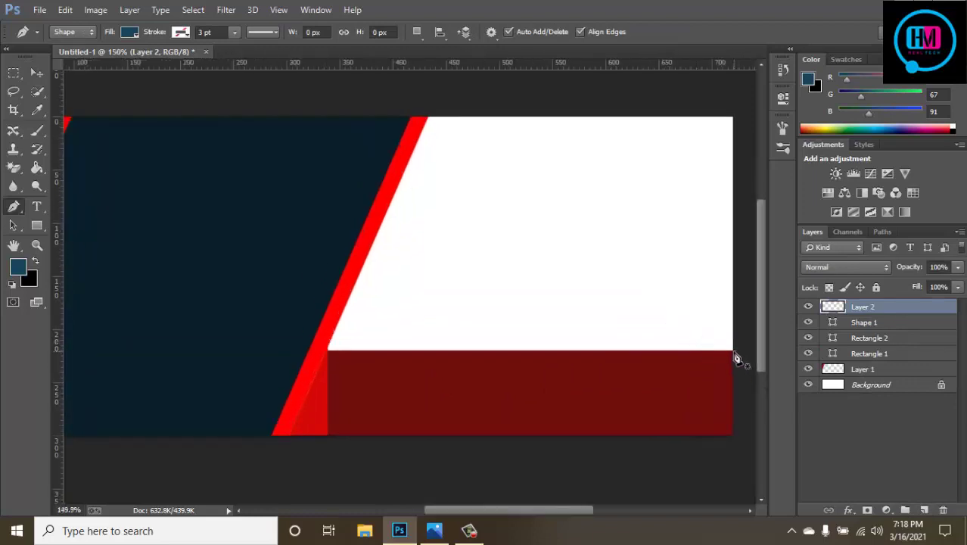
click(733, 352)
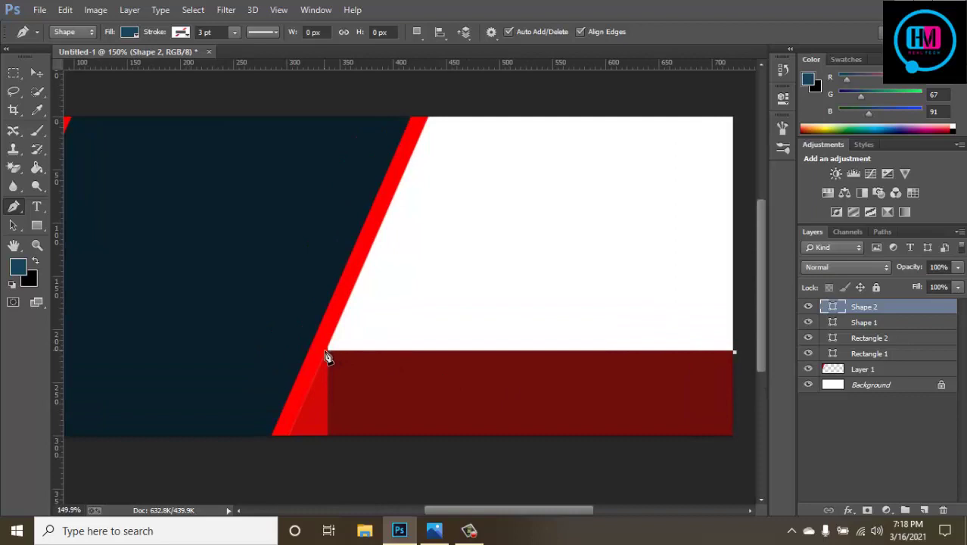
click(326, 352)
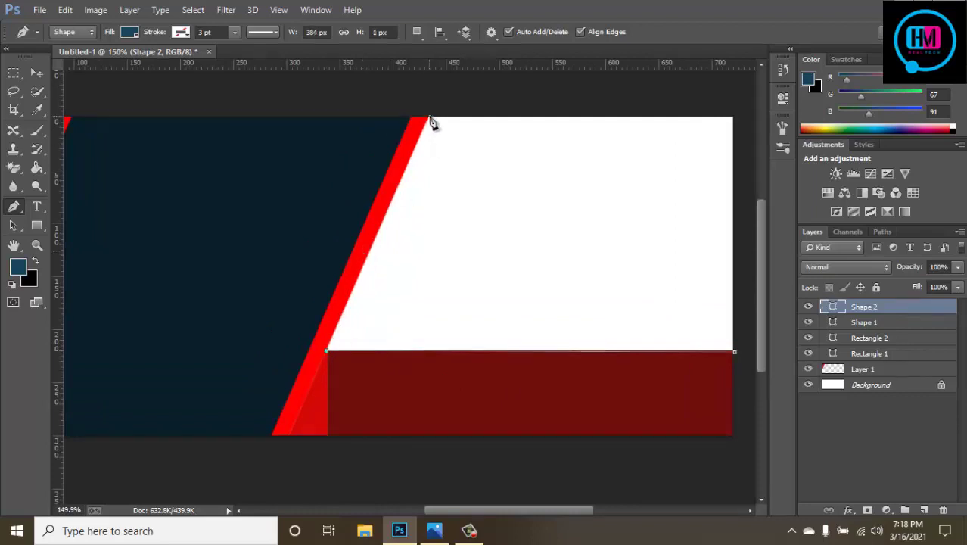
click(430, 120)
key(ctrl+z)
click(430, 120)
scroll(575, 144, right, 5)
scroll(575, 144, up, 2)
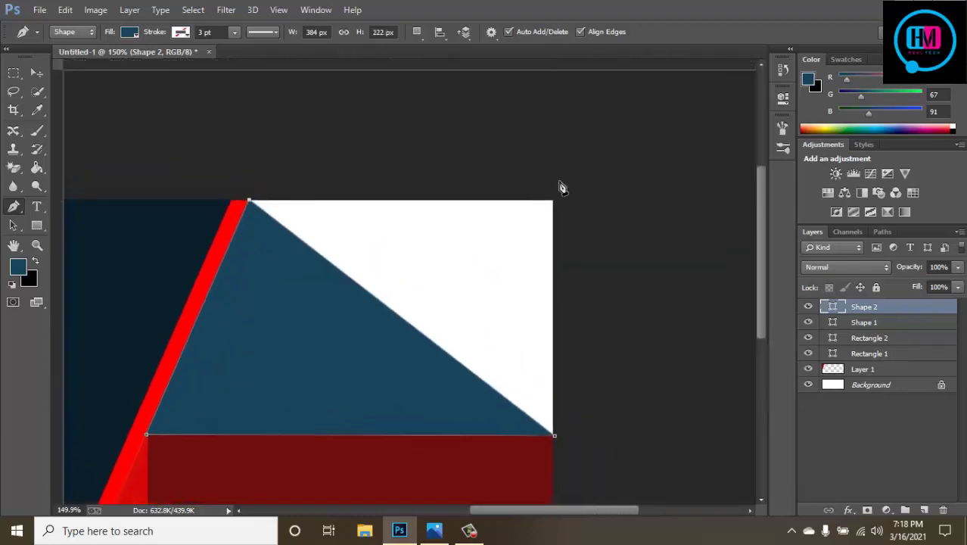
click(556, 202)
click(552, 436)
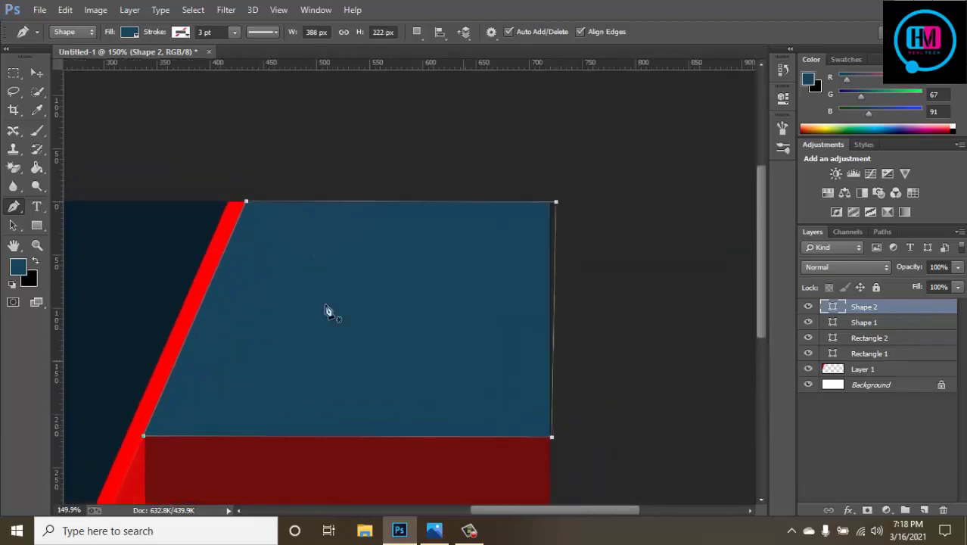
click(34, 74)
scroll(438, 250, down, 2)
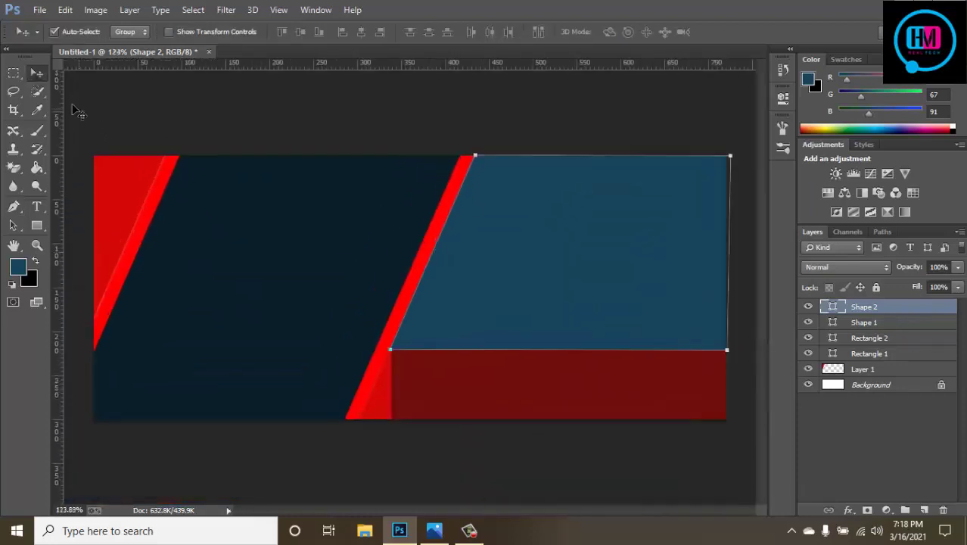
click(15, 74)
click(41, 75)
click(151, 118)
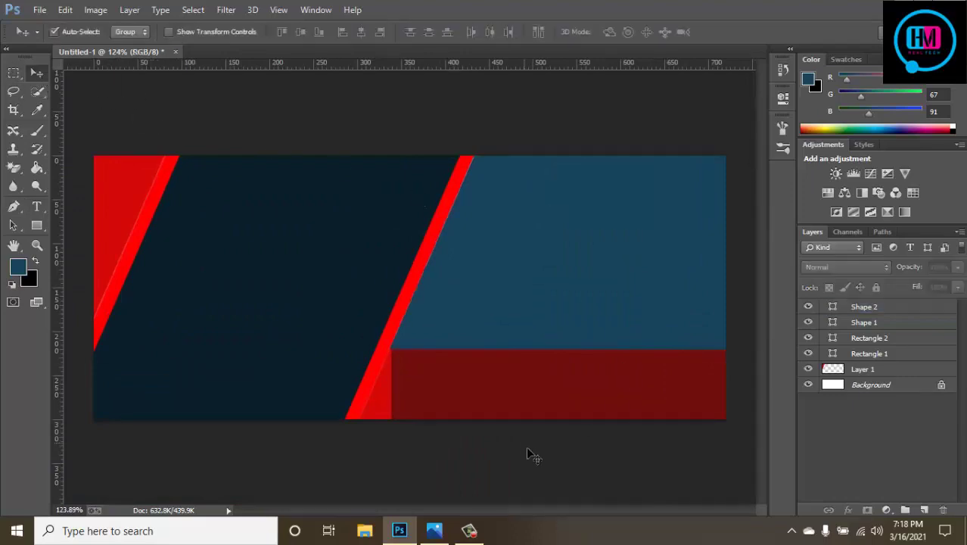
- Compare the banner with the reference designs in Photos and toggle the blue shape's visibility off and on to check it
click(437, 530)
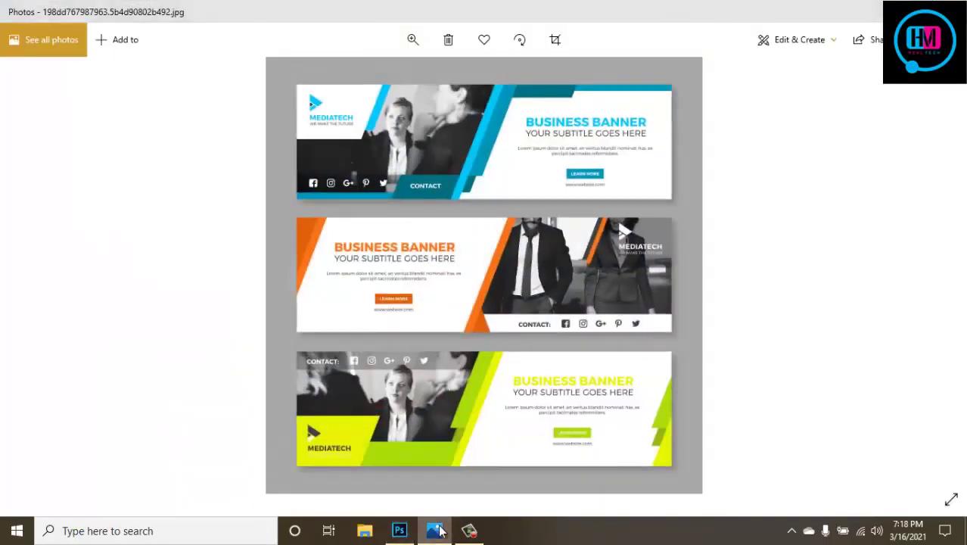
click(438, 530)
click(863, 306)
click(807, 307)
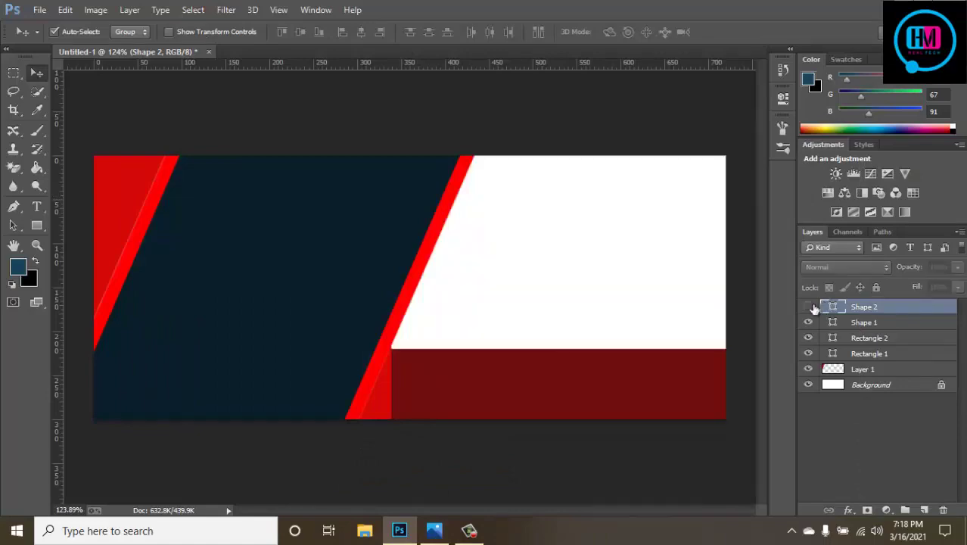
click(807, 306)
click(435, 530)
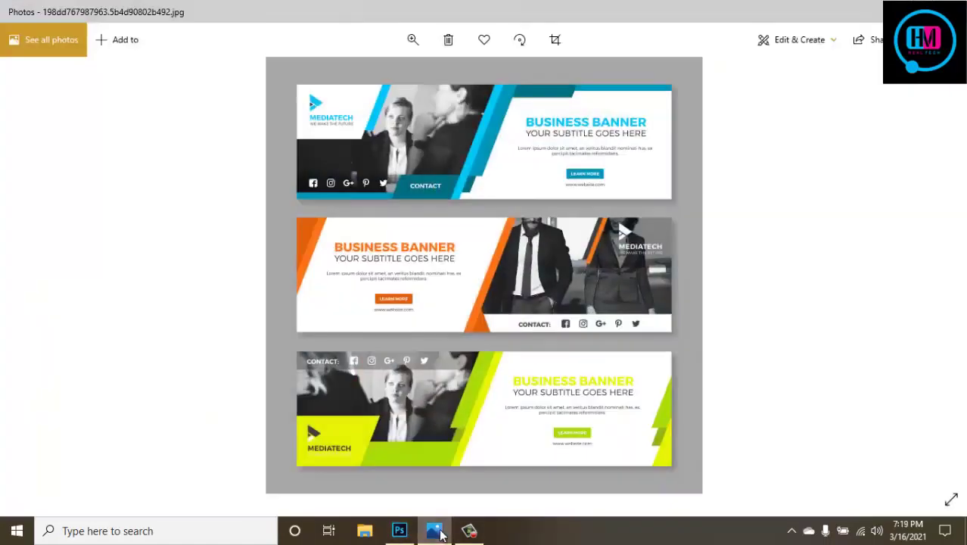
click(437, 532)
click(435, 530)
click(435, 530)
- Recolor the navy parallelogram, Rectangle 1, to a near-white shade
click(868, 353)
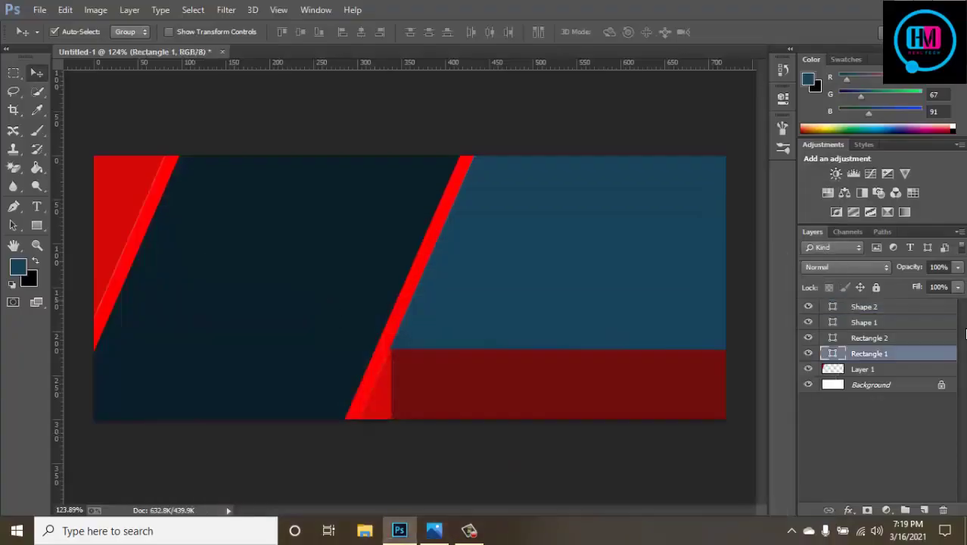
double_click(833, 354)
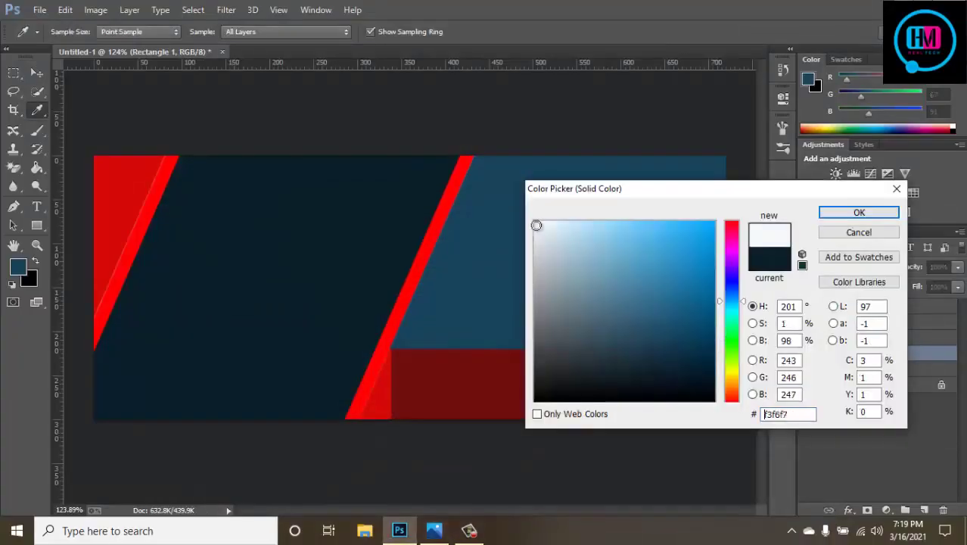
click(537, 225)
click(857, 214)
- Add the text "Business Logo" over the blue panel in Myriad Pro Bold 12 pt and color it bright blue
key(t)
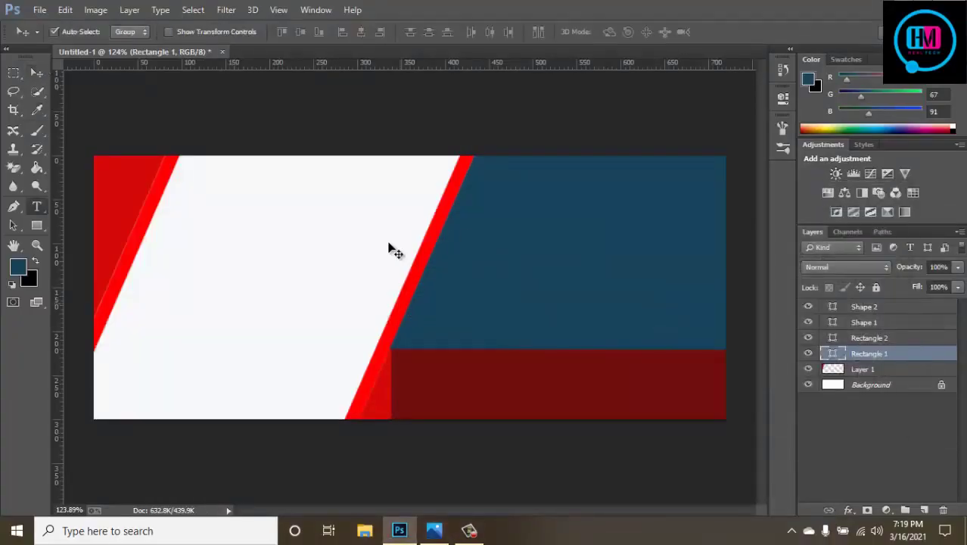
click(36, 73)
key(t)
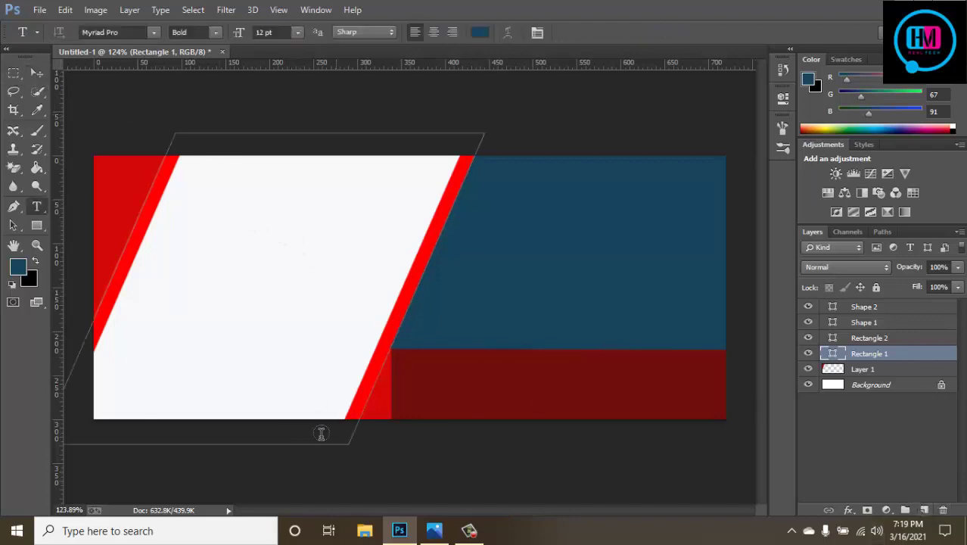
click(459, 301)
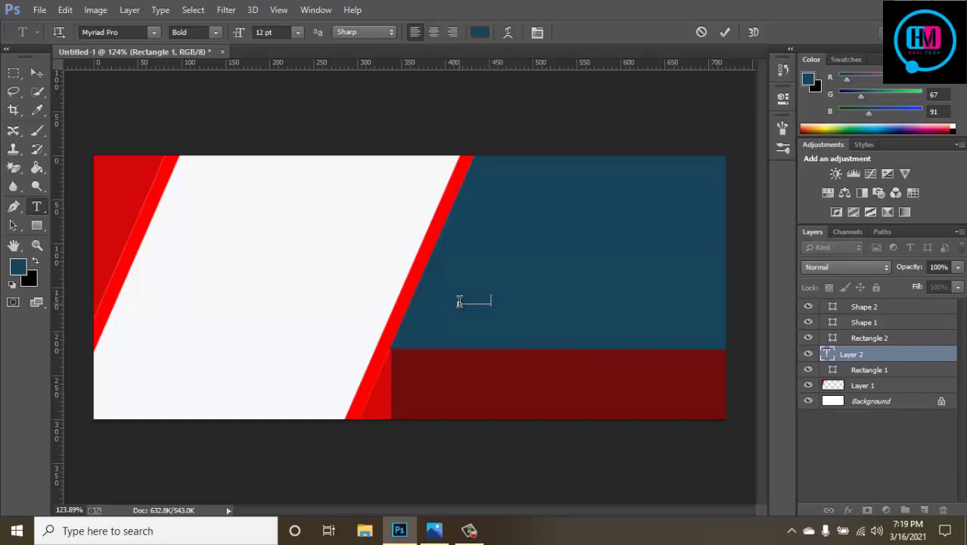
key(ctrl+a)
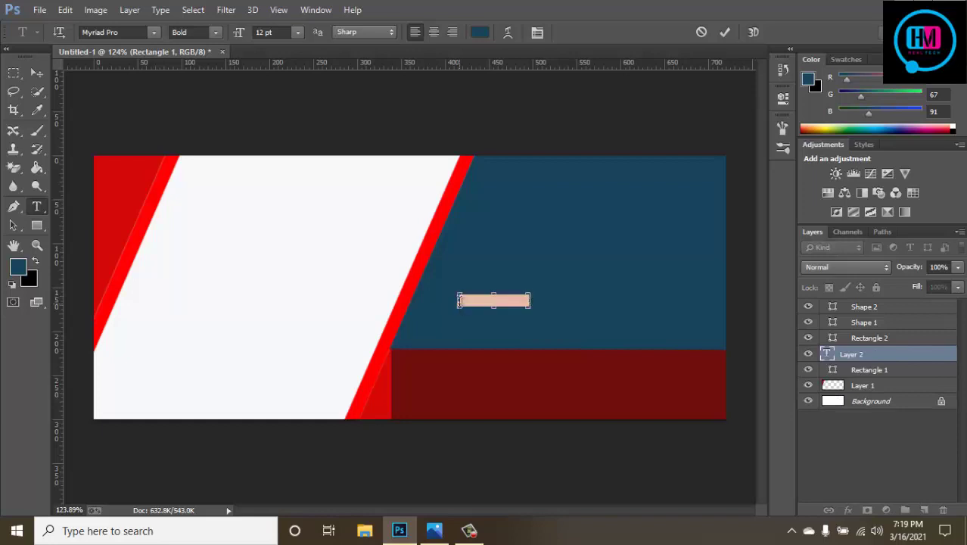
click(479, 34)
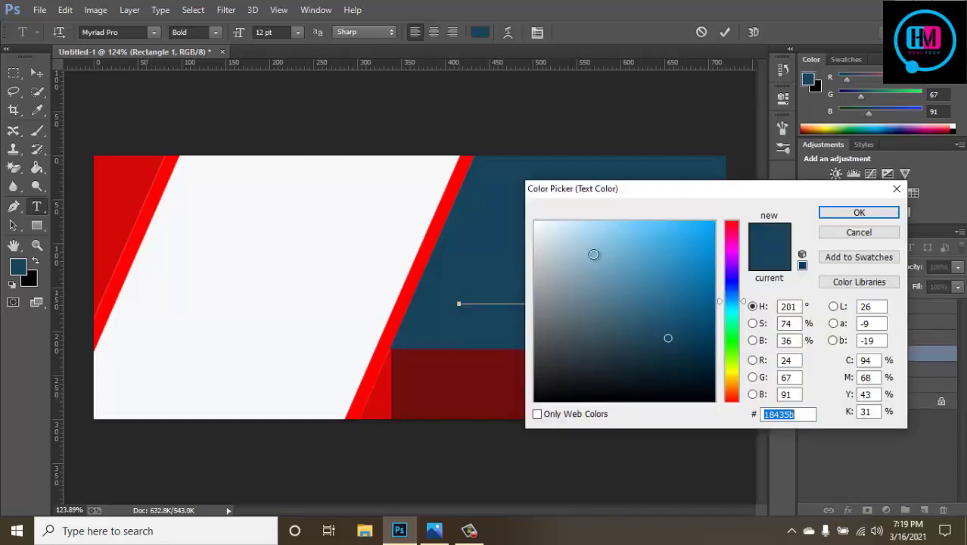
drag(591, 253, 703, 228)
click(870, 216)
click(723, 31)
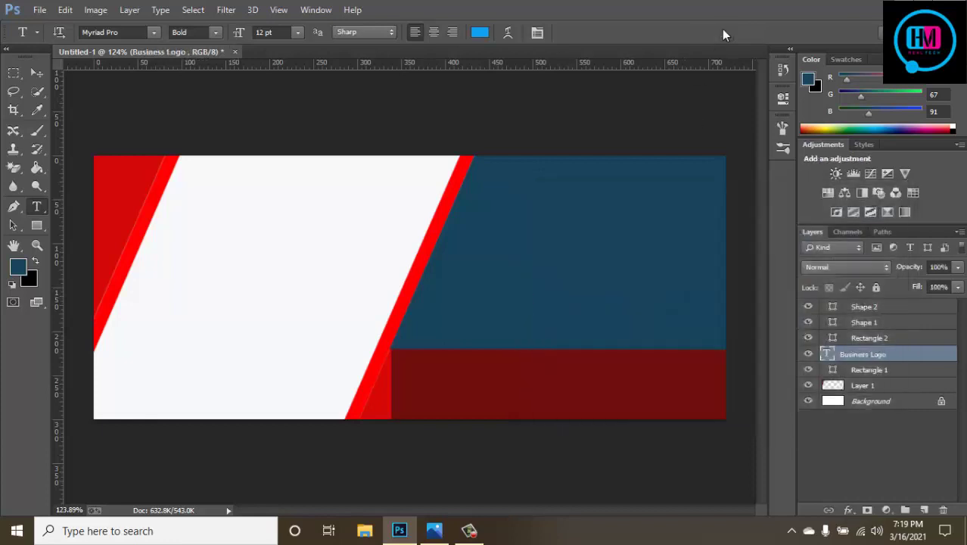
- Enlarge the "Business Logo" text to about 20.42 pt and move it onto the upper part of the near-white panel
key(ctrl+t)
drag(541, 311, 638, 341)
key(ctrl+z)
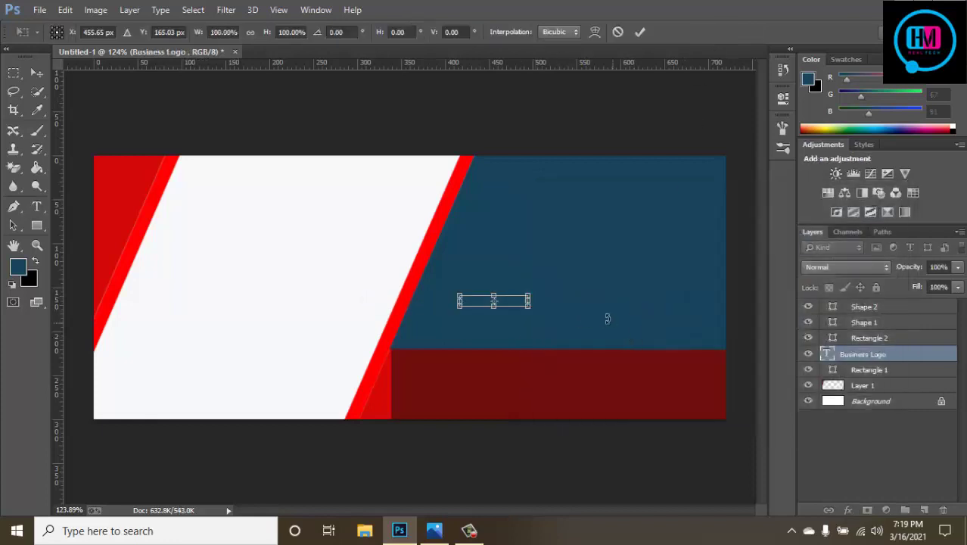
drag(532, 313, 626, 403)
drag(554, 299, 363, 203)
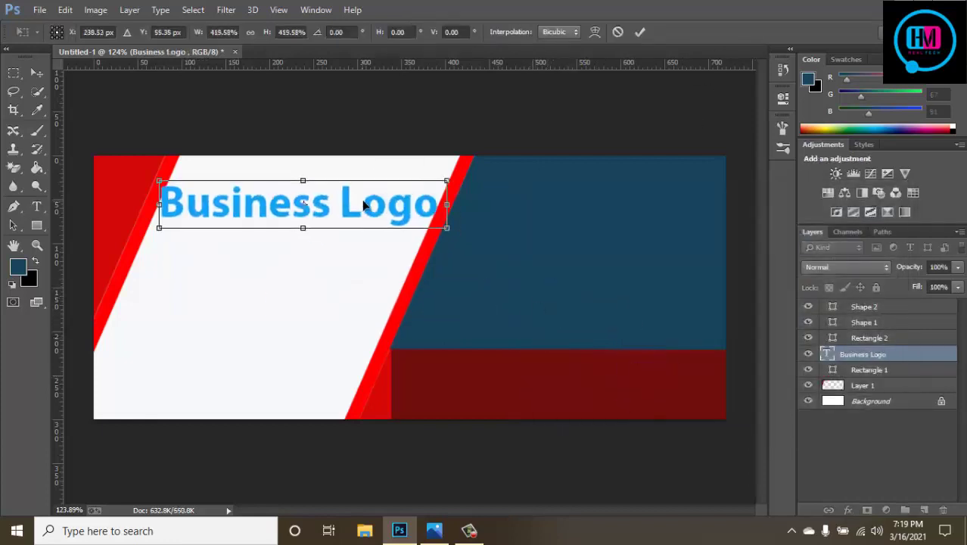
drag(425, 230, 231, 220)
click(639, 32)
click(433, 531)
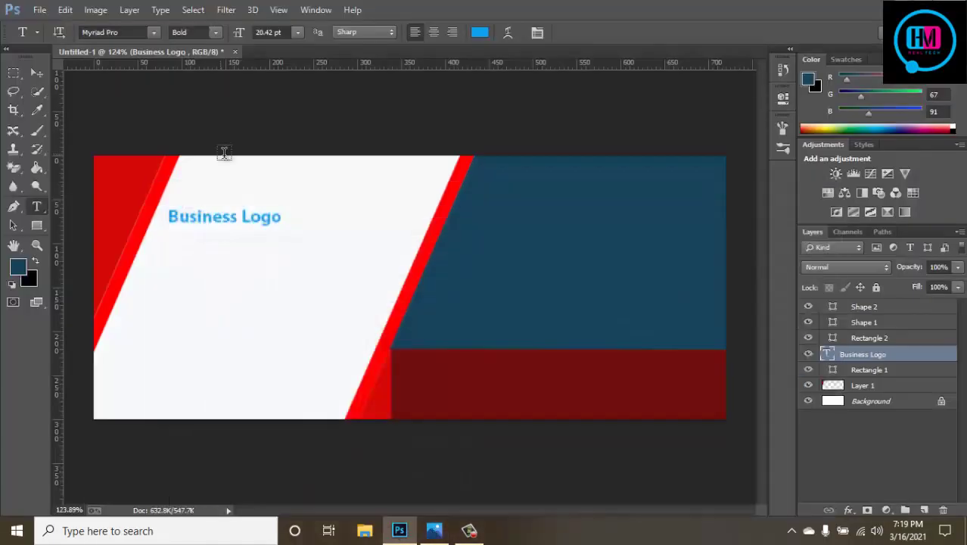
- Replace the word "Logo" with "Banner" in the logo text and format the whole line in All Caps
drag(243, 217, 448, 242)
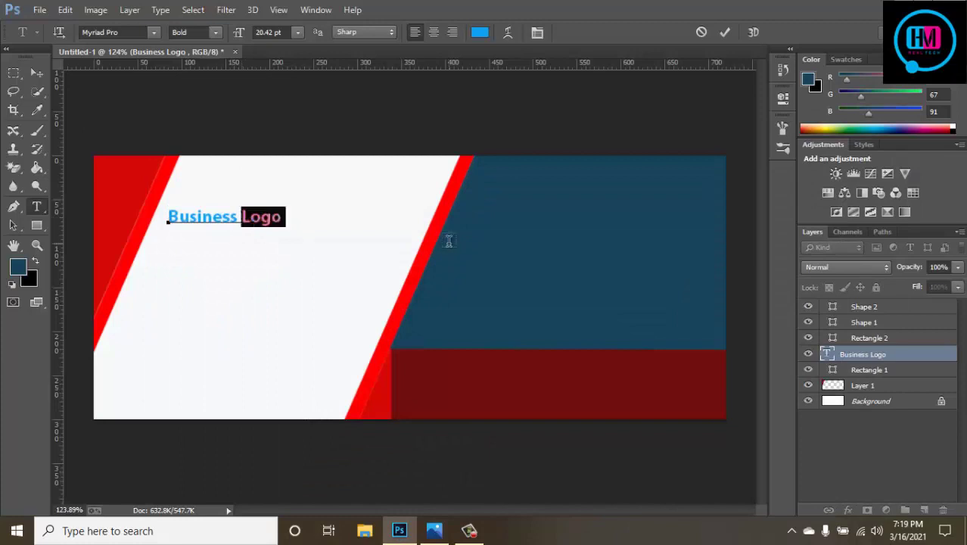
text(Banner)
key(ctrl+a)
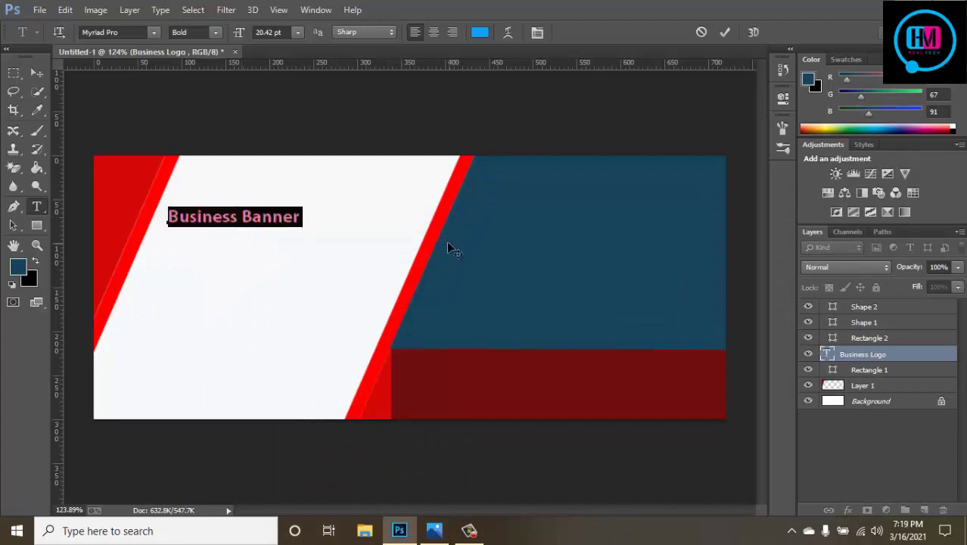
click(160, 9)
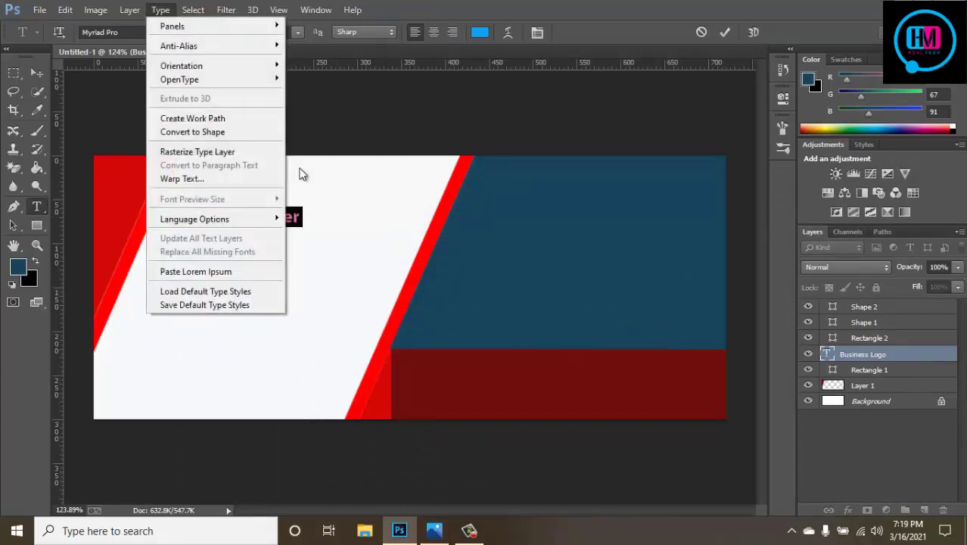
click(296, 221)
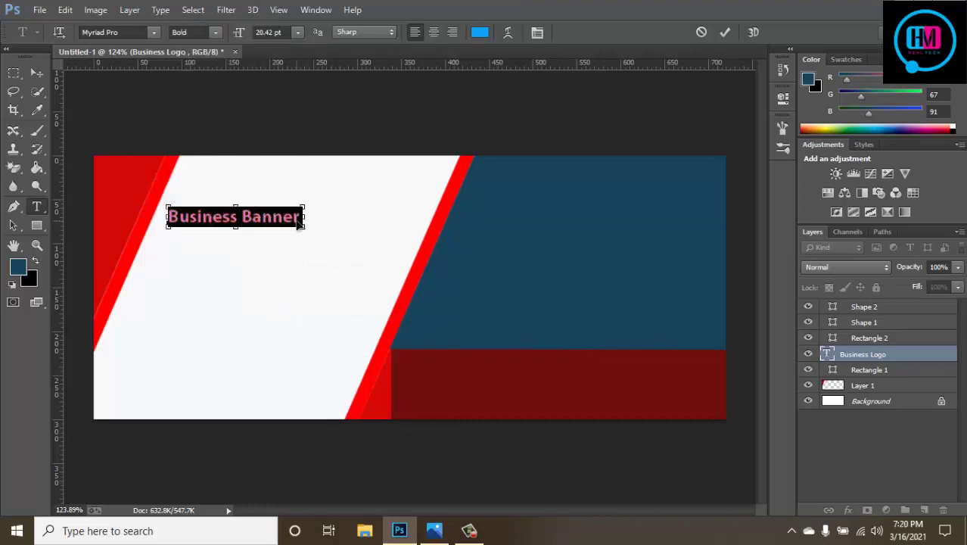
key(ctrl+t)
click(665, 278)
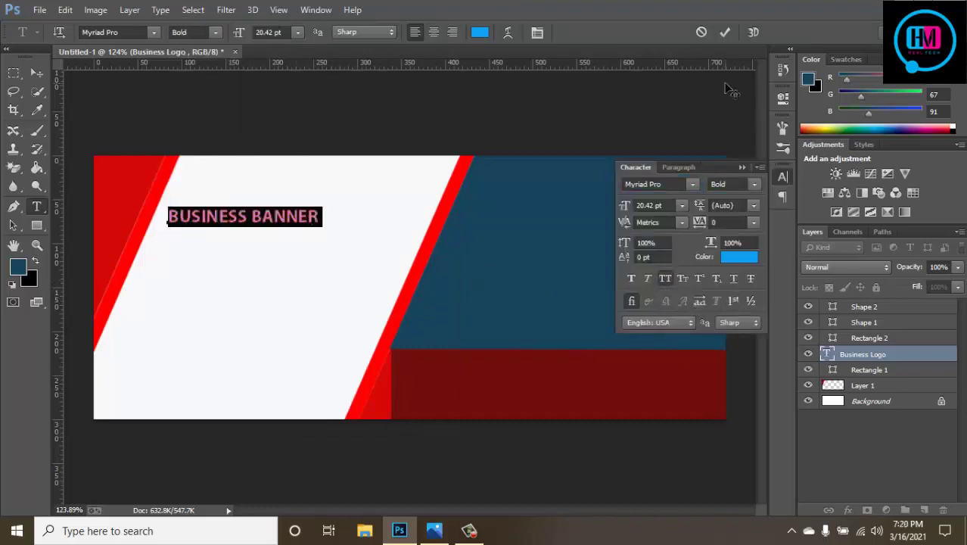
click(724, 32)
- Scale the BUSINESS BANNER text up proportionally to 32.6 pt across the near-white panel
click(37, 73)
key(ctrl+t)
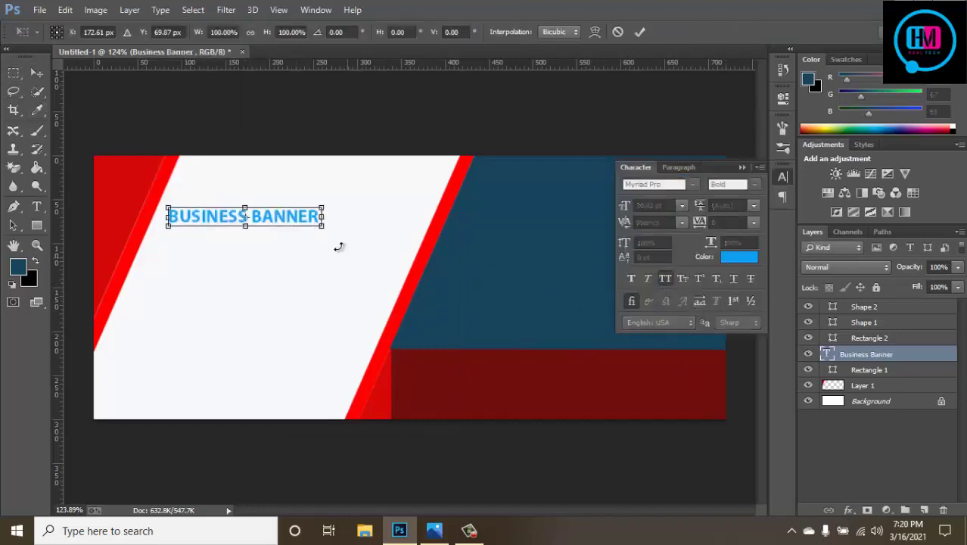
drag(326, 230, 370, 222)
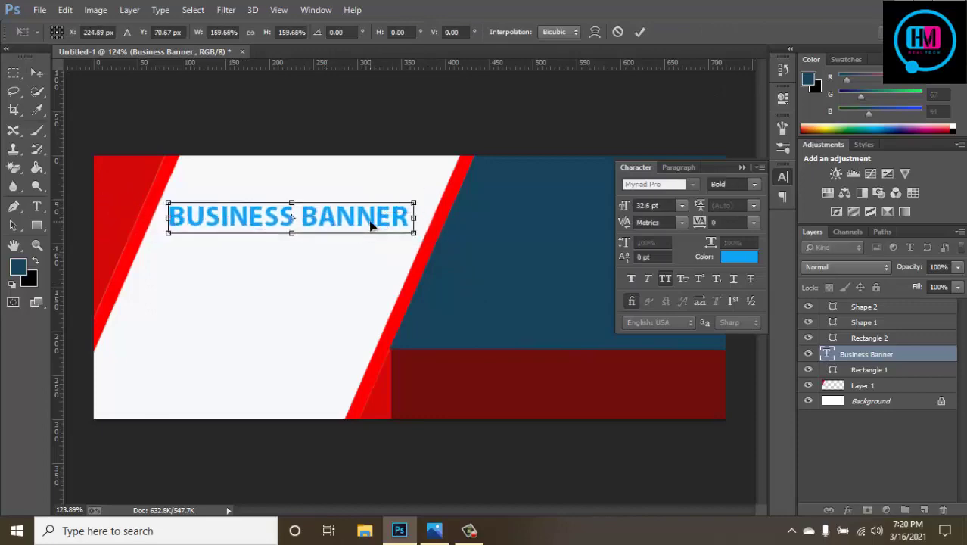
click(639, 33)
- Check the reference banners in Photos, duplicate the BUSINESS BANNER headline just below itself, and move the original up as the title
click(434, 531)
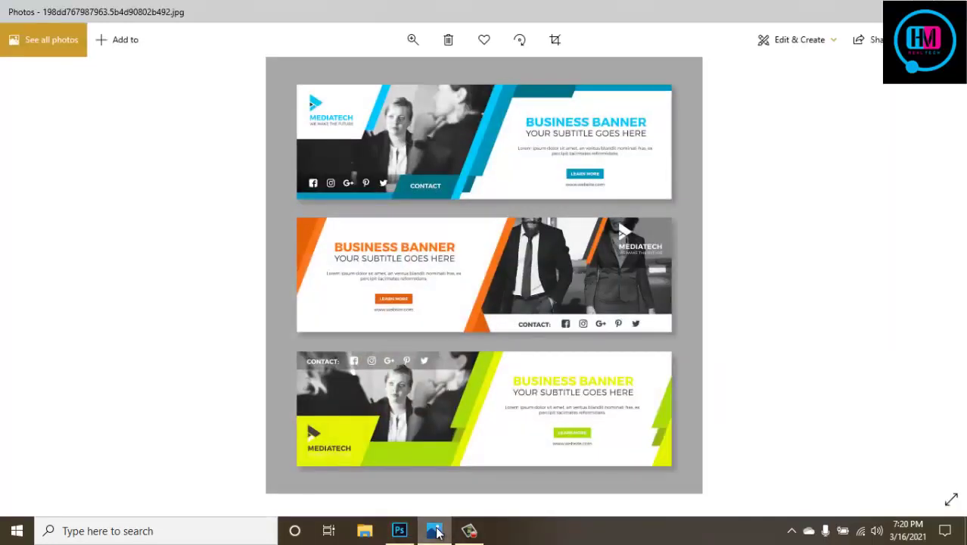
click(434, 530)
drag(274, 220, 267, 240)
drag(269, 199, 287, 196)
click(262, 235)
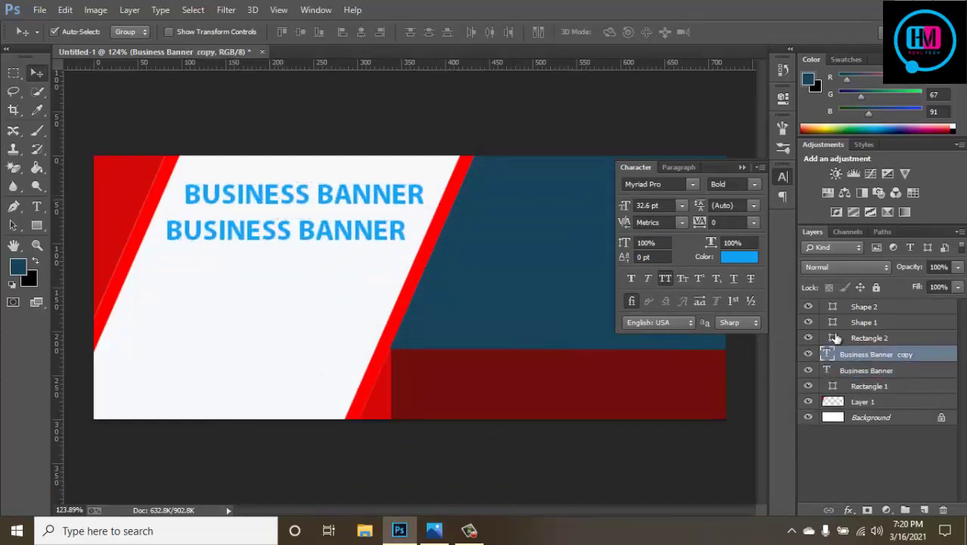
- Replace the text of the duplicated headline with "YOUR SUBTILE"
double_click(826, 354)
text(YOUR SUN)
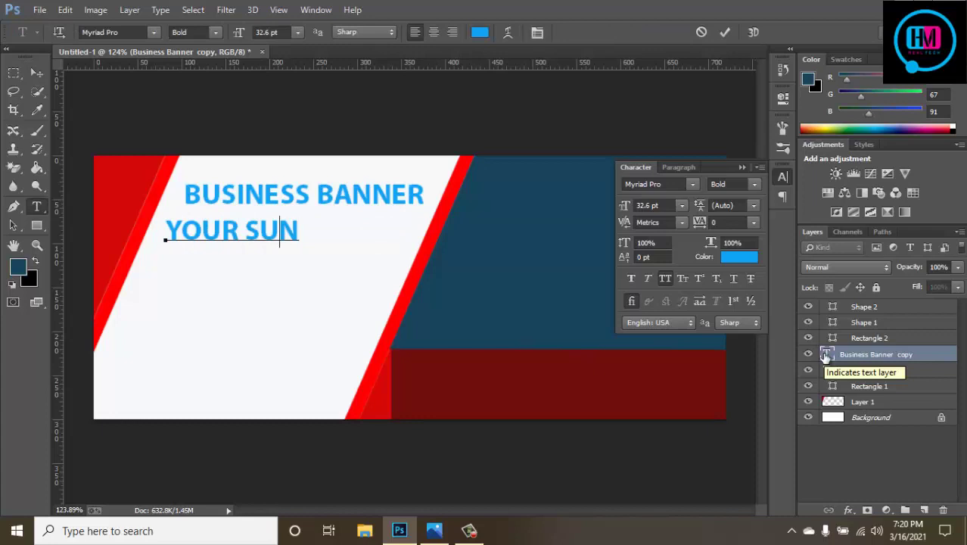
key(BackSpace)
text(BTILE)
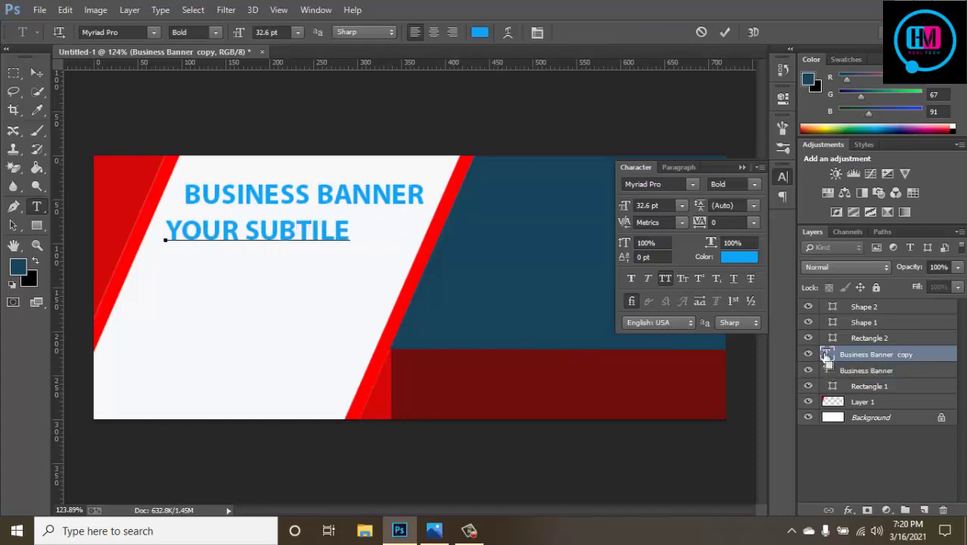
- Format the subtitle in Myriad Pro Condensed at 26.6 pt
key(ctrl+a)
click(217, 31)
click(227, 47)
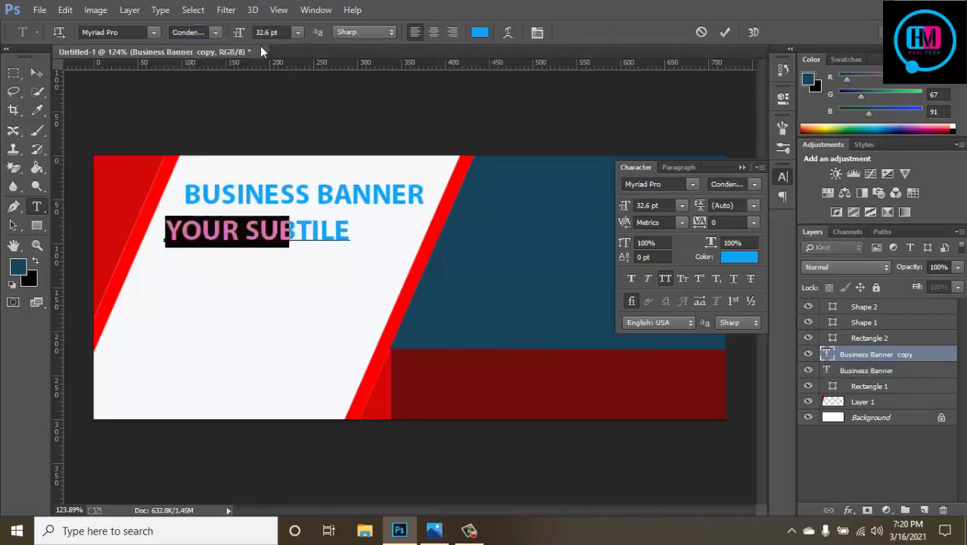
key(Down)
key(Down)
key(Down)
key(Down)
key(Down)
key(Down)
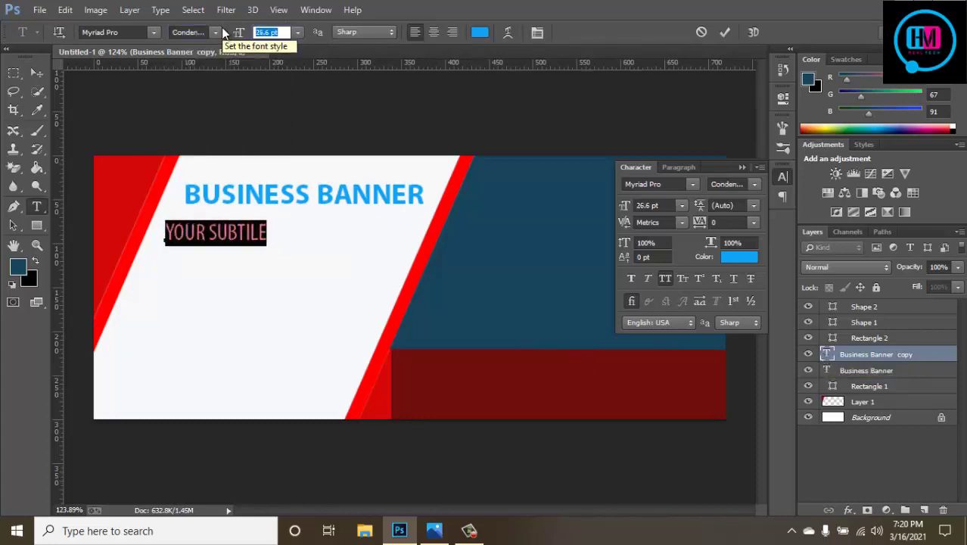
click(725, 31)
- Center the subtitle beneath the BUSINESS BANNER headline and place a duplicate of it further down the near-white panel
key(v)
drag(215, 248, 259, 281)
click(424, 531)
click(424, 532)
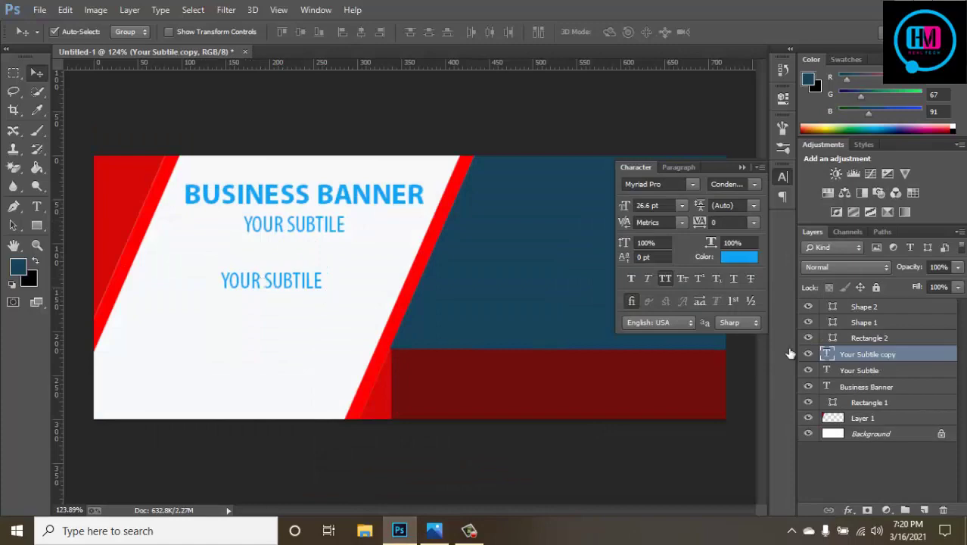
- Replace the text of the lower subtitle copy with "LOREM IPSOME"
double_click(837, 354)
click(747, 201)
double_click(827, 354)
text(LOREM)
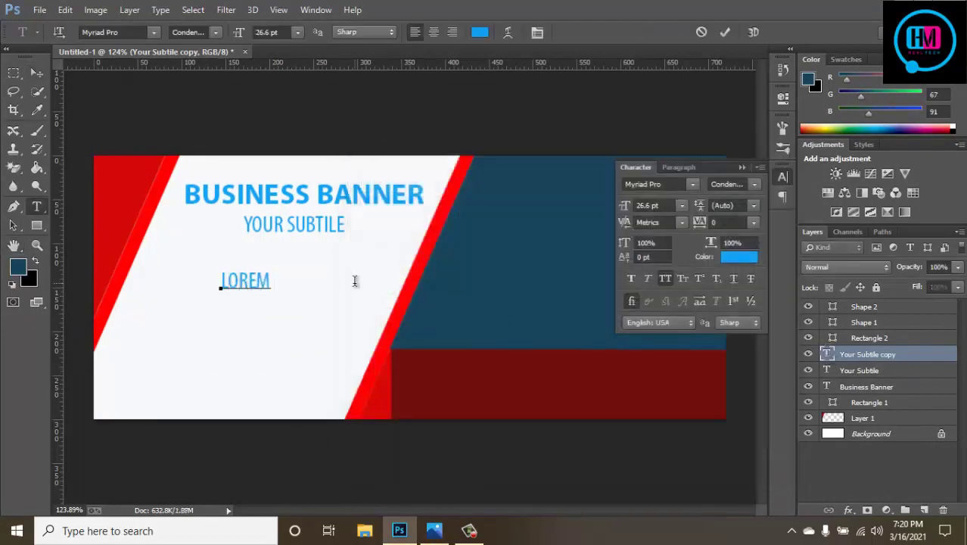
text( IPSOME)
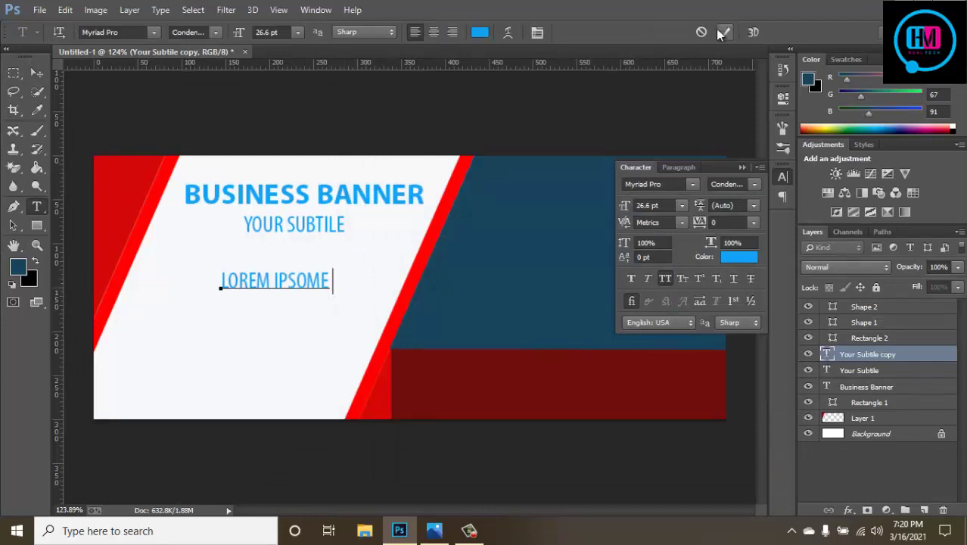
- Set the "LOREM IPSOME" line to 10 pt and shift it toward the panel's left side
key(ctrl+a)
click(268, 32)
text(10)
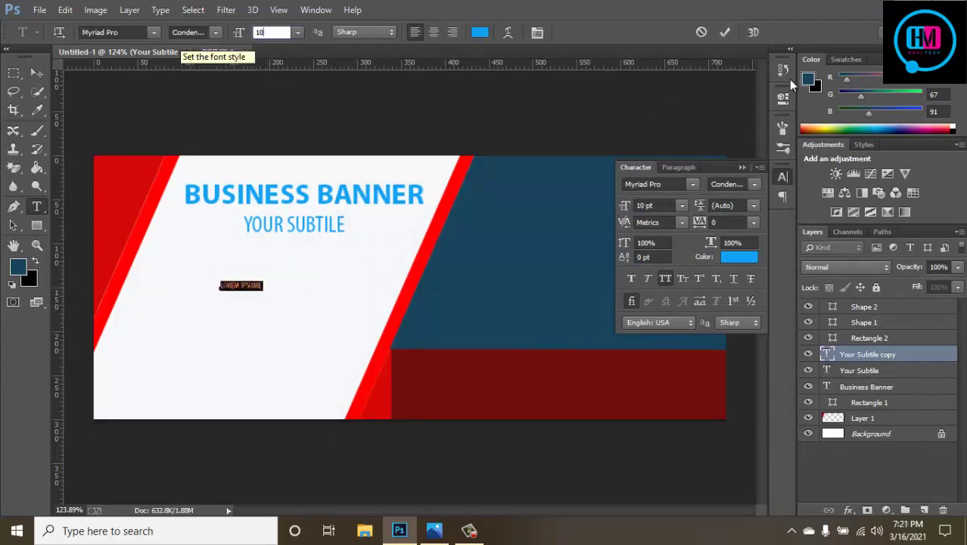
click(36, 73)
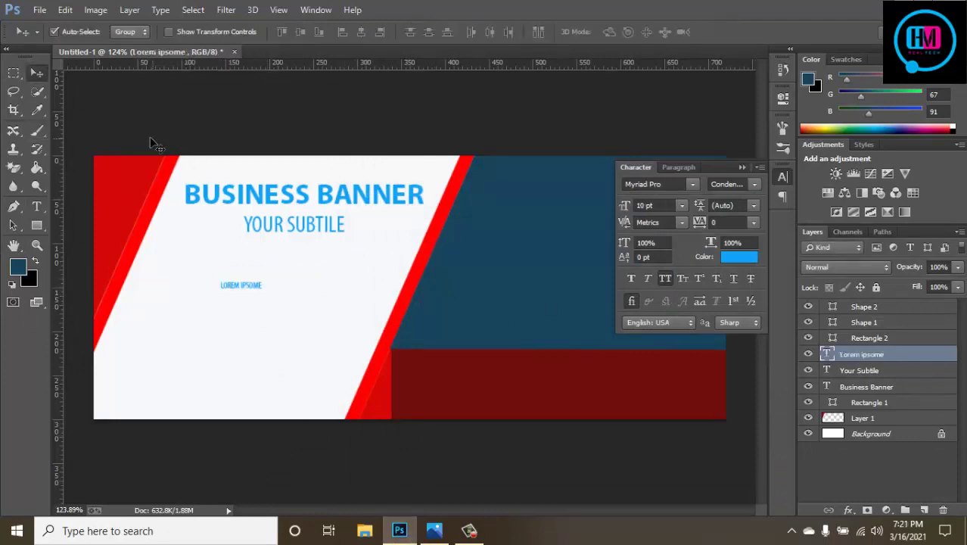
drag(253, 287, 205, 286)
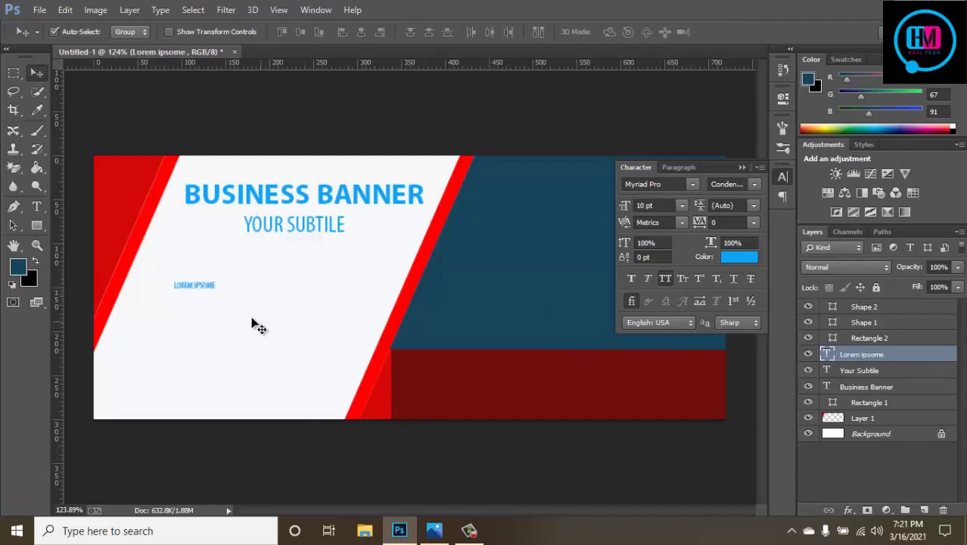
click(469, 530)
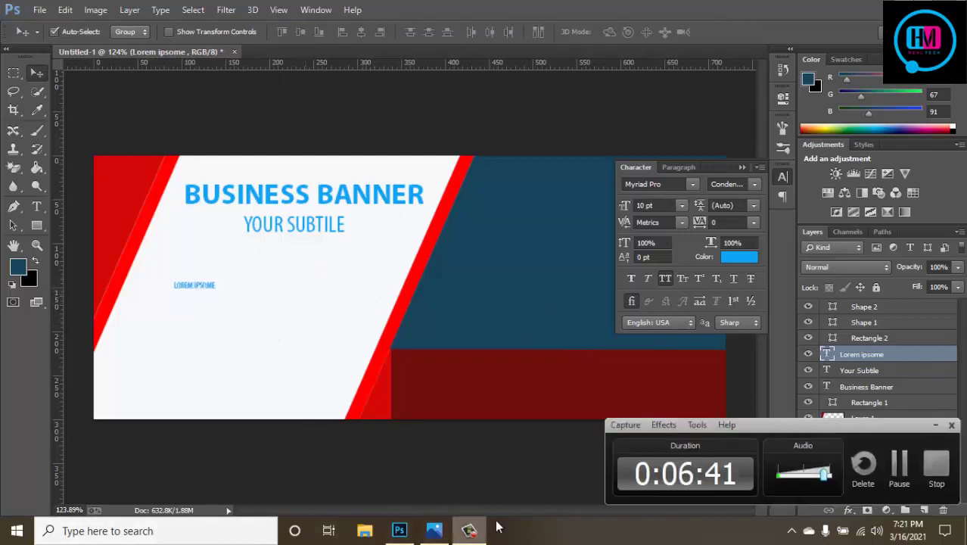
click(899, 477)
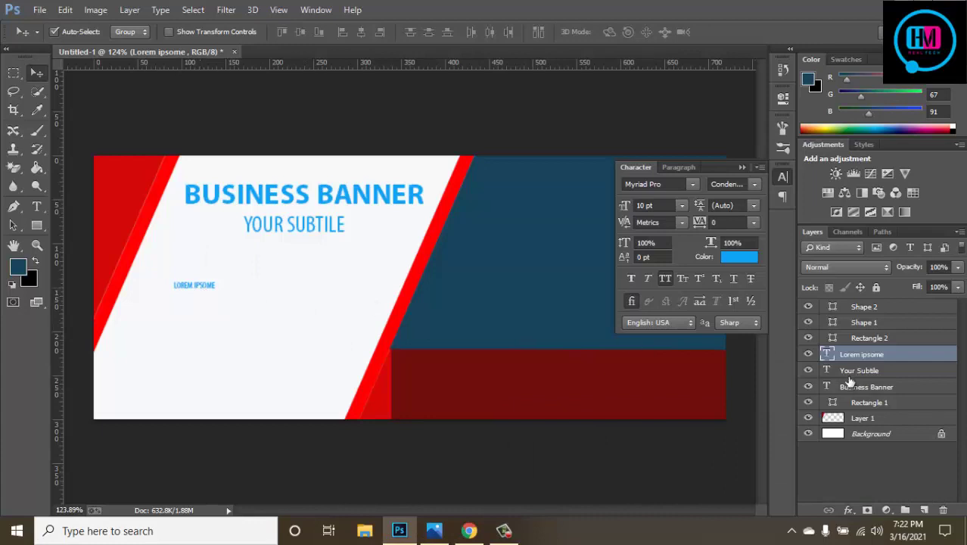
- Try replacing "LOREM IPSOME" with a long Lorem Ipsum sentence on a single line, and discard that text
double_click(827, 354)
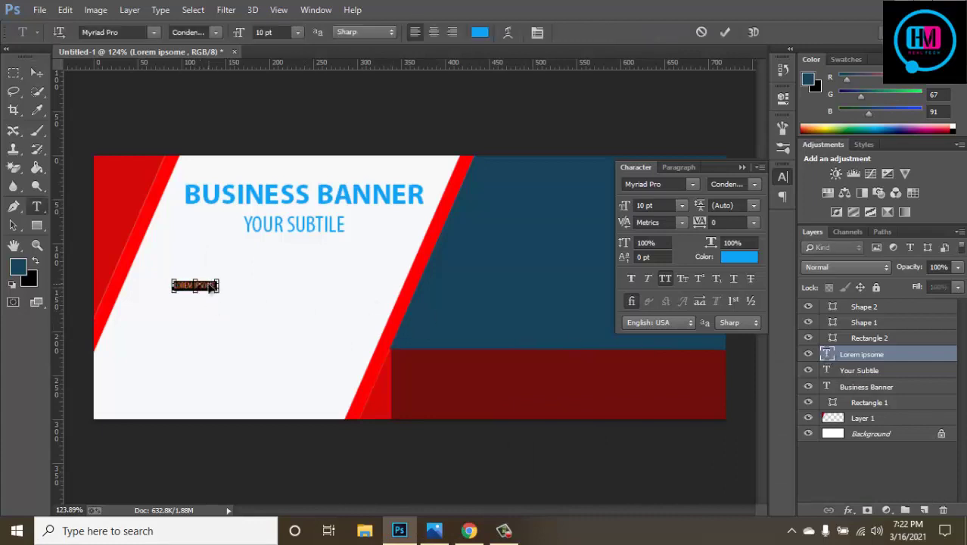
text(LOREM IPSUM IS SIMPLY DUMMY TEXT OF THE PRINTING AND TYPESETTING INDUSTRY.)
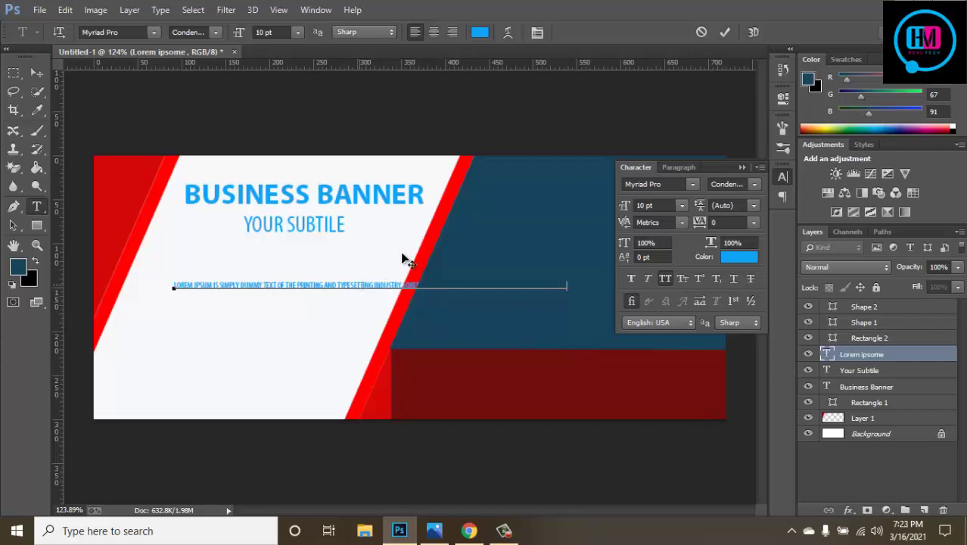
click(701, 34)
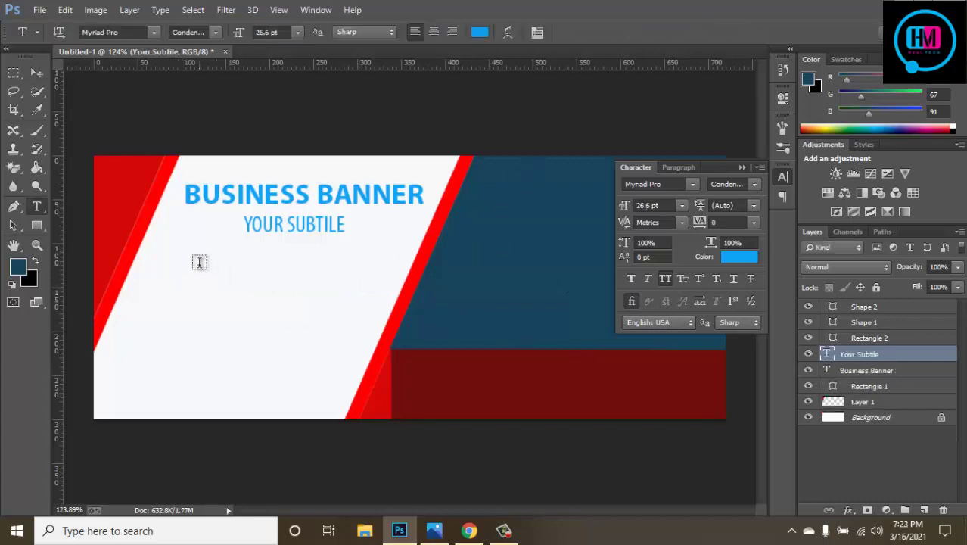
- Create a paragraph text box below the subtitle and fill it with Lorem Ipsum text from "LOREM IPSUM IS SIMPLY" through "STANDARD DUMMY"
mouse_move(167, 264)
mouse_down()
mouse_move(324, 324)
mouse_move(356, 348)
mouse_up()
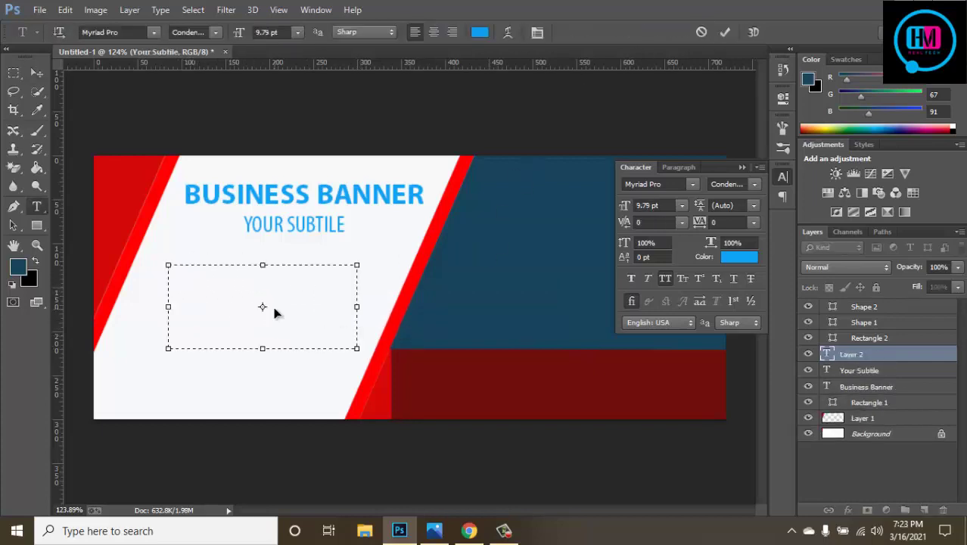
text(LOREM IPSUM IS SIMPLY DUMMY TEXT OF THE PRINTING AND TYPESETTING INDUSTRY. LOREM IPSUM HAS BEEN THE INDUSTRY'S STANDARD DUMMY)
key(ctrl+a)
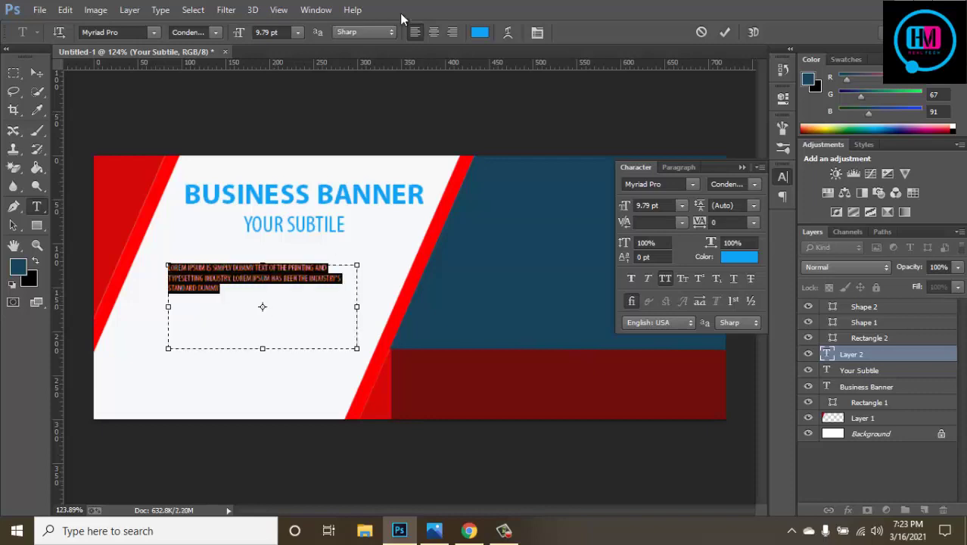
- Set the Lorem Ipsum paragraph to 16.79 pt and center-align its lines
click(269, 32)
key(Up)
key(Up)
key(Up)
key(Up)
key(Up)
key(Up)
key(Up)
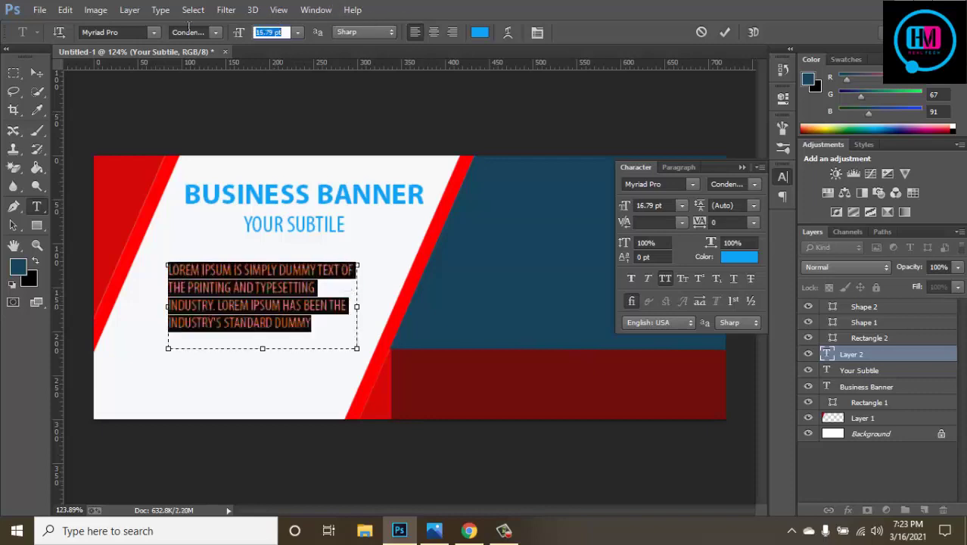
click(437, 32)
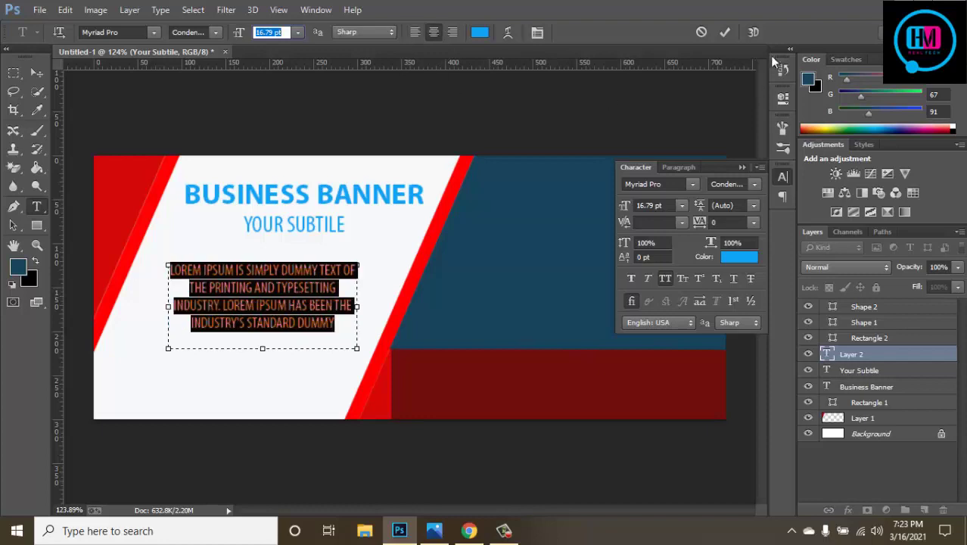
click(725, 32)
- Scale the Lorem Ipsum paragraph down to 12.66 pt and move it up beneath the subtitle
click(33, 72)
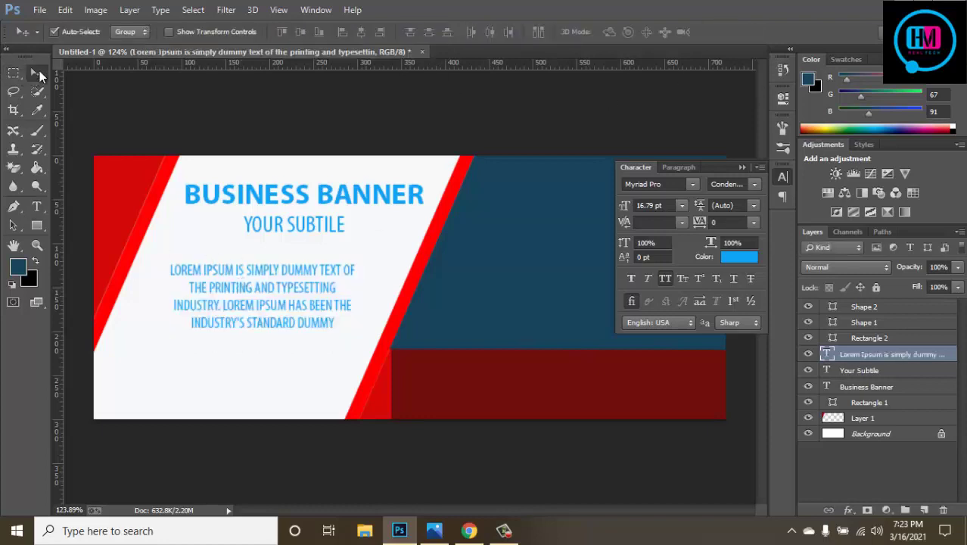
key(ctrl+t)
mouse_move(336, 331)
mouse_down()
mouse_move(348, 328)
mouse_move(337, 315)
mouse_up()
drag(284, 289, 286, 270)
click(642, 35)
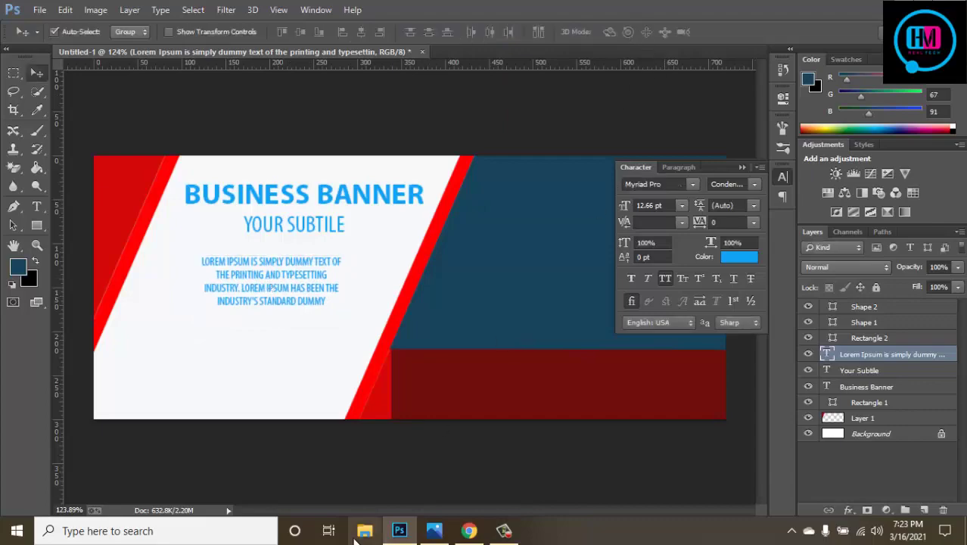
- Compare the banner's text layout with the reference banners in Photos, and return to the Photoshop document
click(464, 535)
click(437, 537)
click(434, 530)
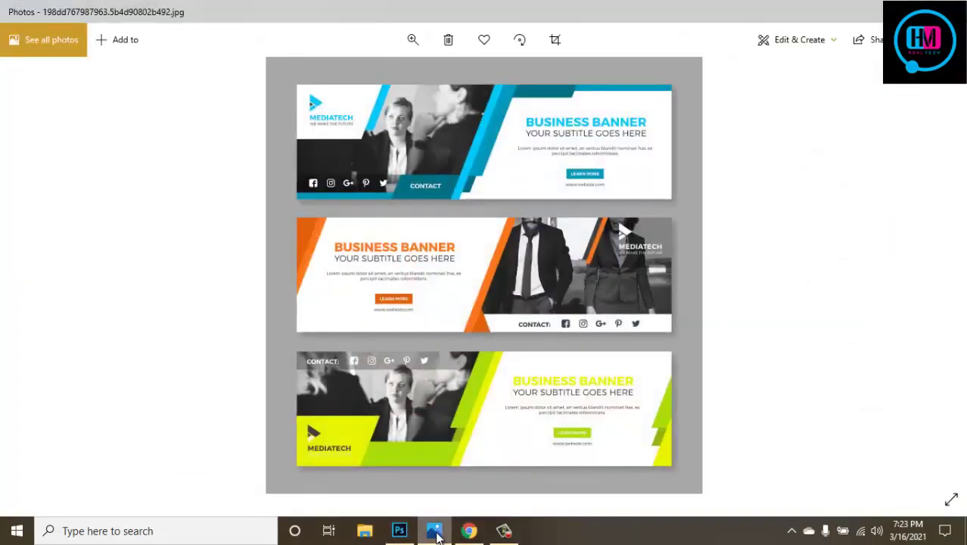
click(434, 530)
click(432, 531)
click(433, 532)
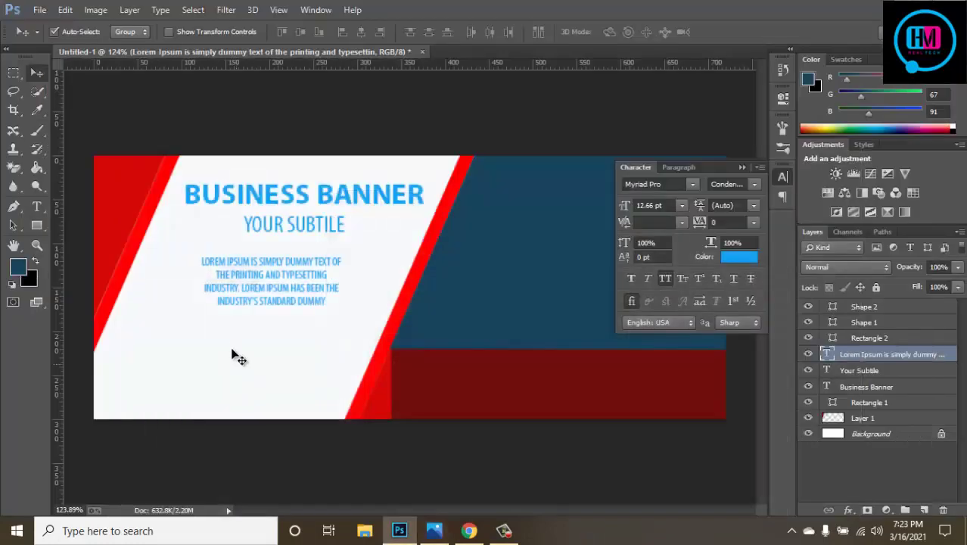
- Draw a button rectangle about 152 by 39 px below the paragraph and fill it with light blue 46b0f6 sampled from the headline
drag(32, 223, 83, 226)
drag(199, 331, 335, 366)
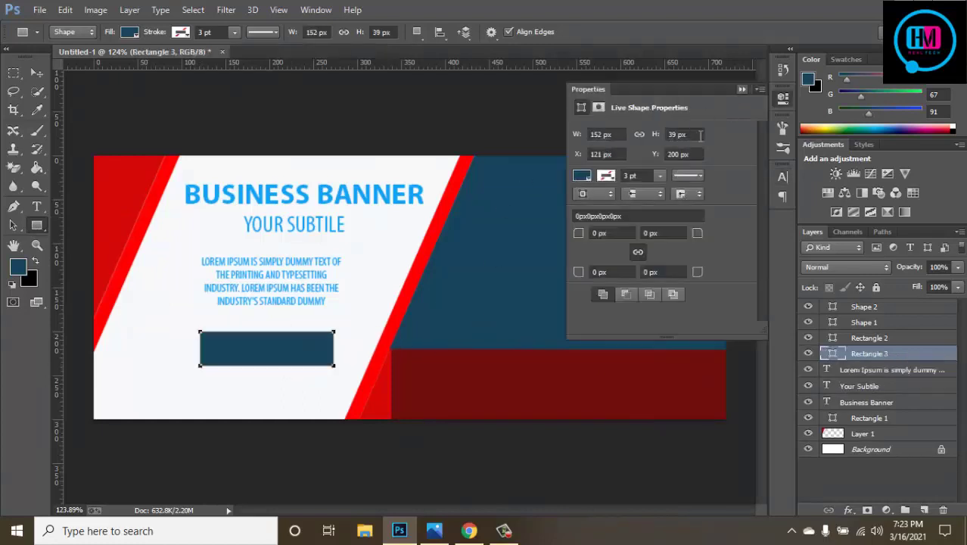
double_click(834, 353)
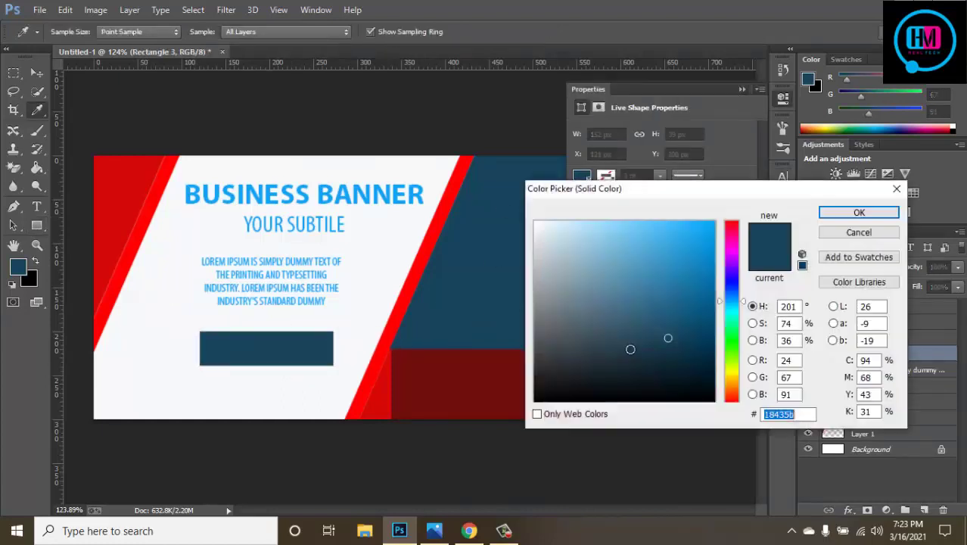
click(328, 189)
click(332, 195)
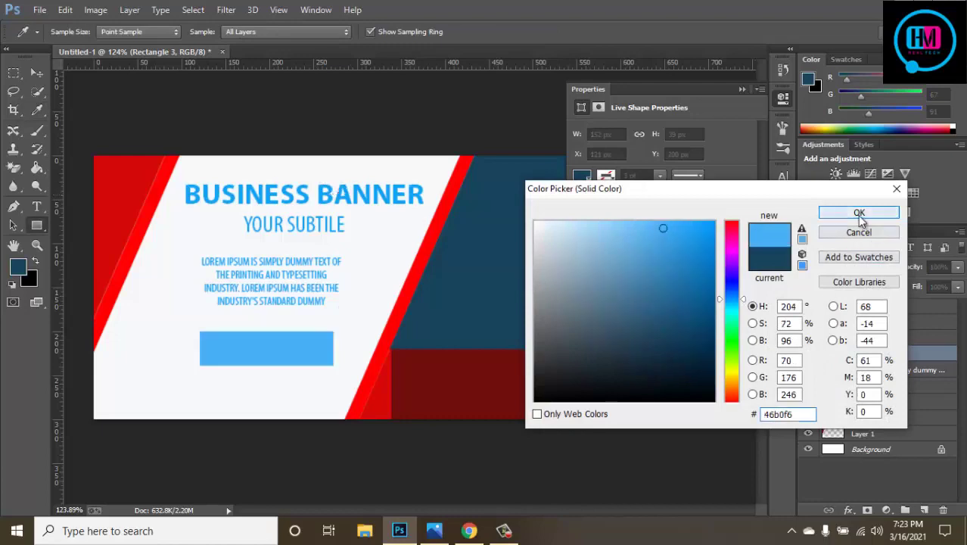
click(859, 214)
- Check the reference banners in Photos, return to the Photoshop document and start a new text line below the blue button rectangle
key(v)
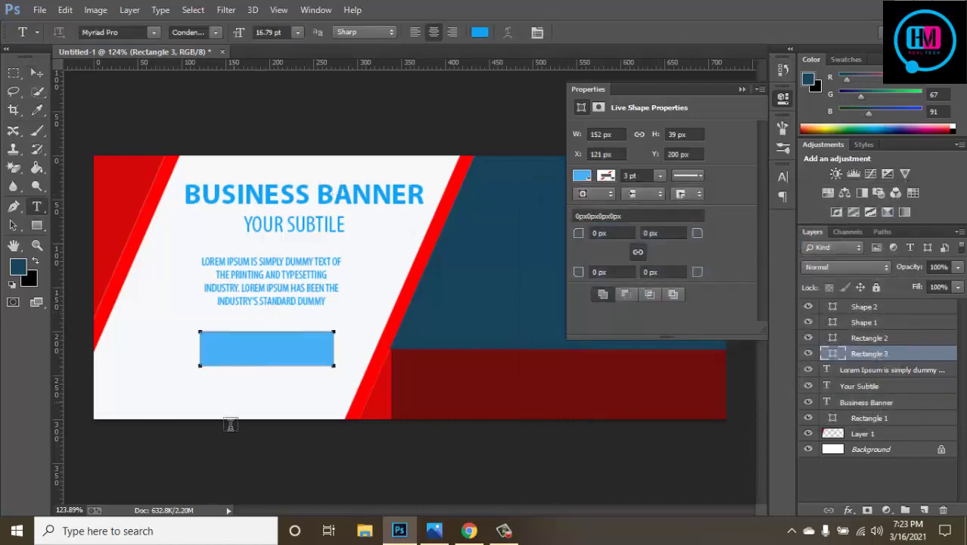
click(434, 531)
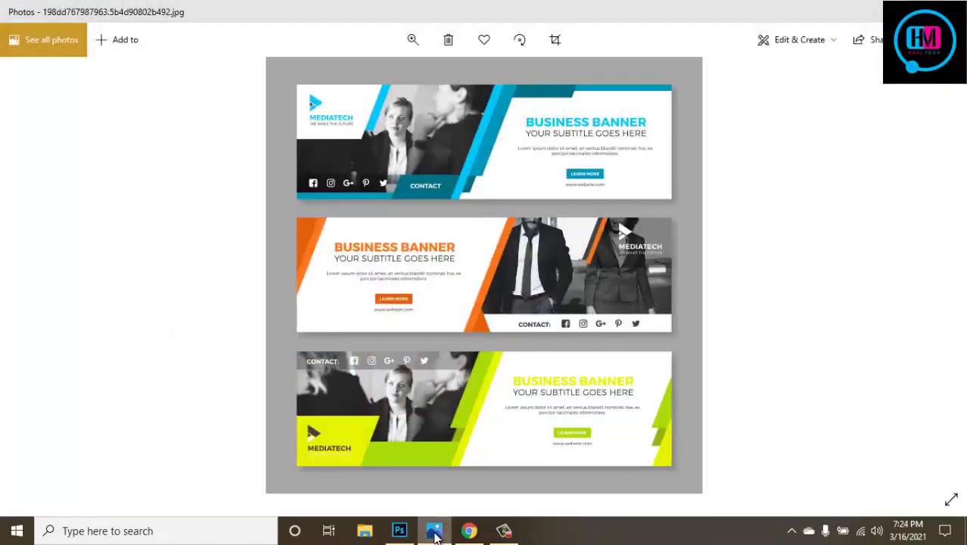
click(434, 531)
click(214, 388)
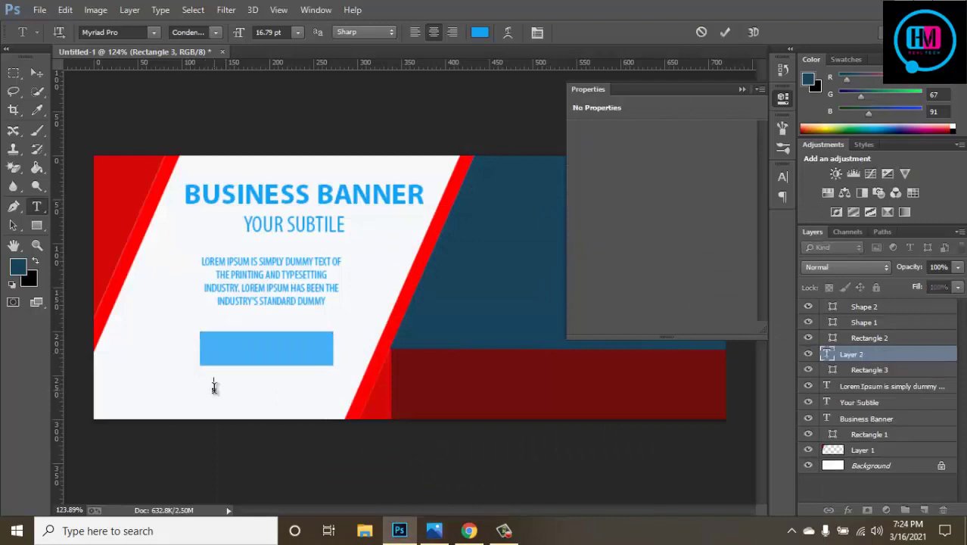